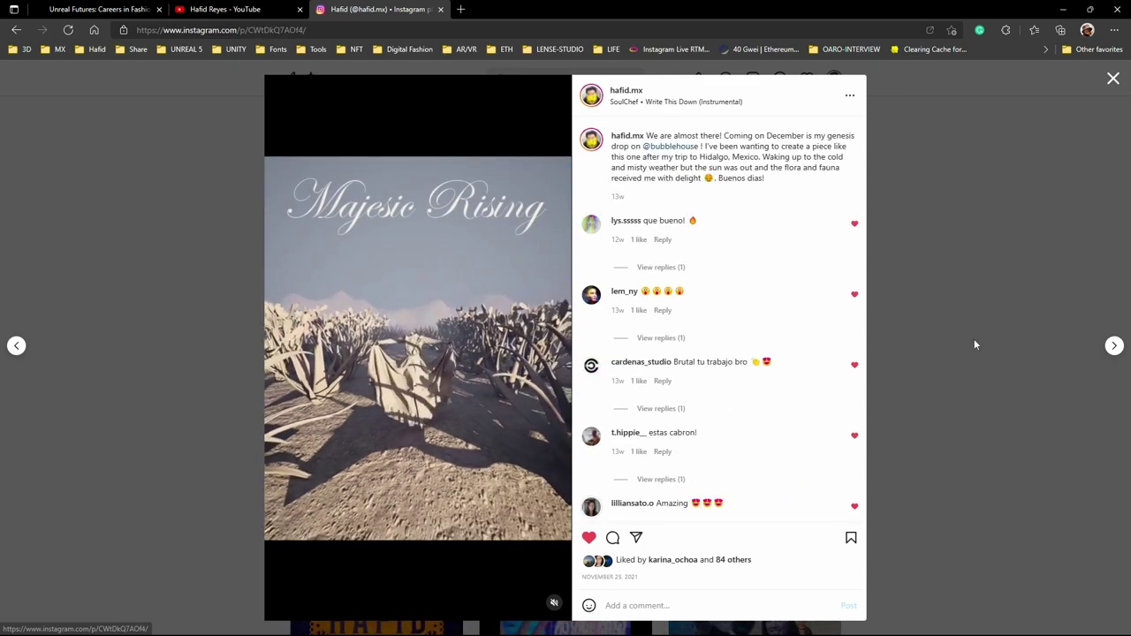
- Browse through the Instagram profile's posts of digital outfits on the snowy runway
key(Right)
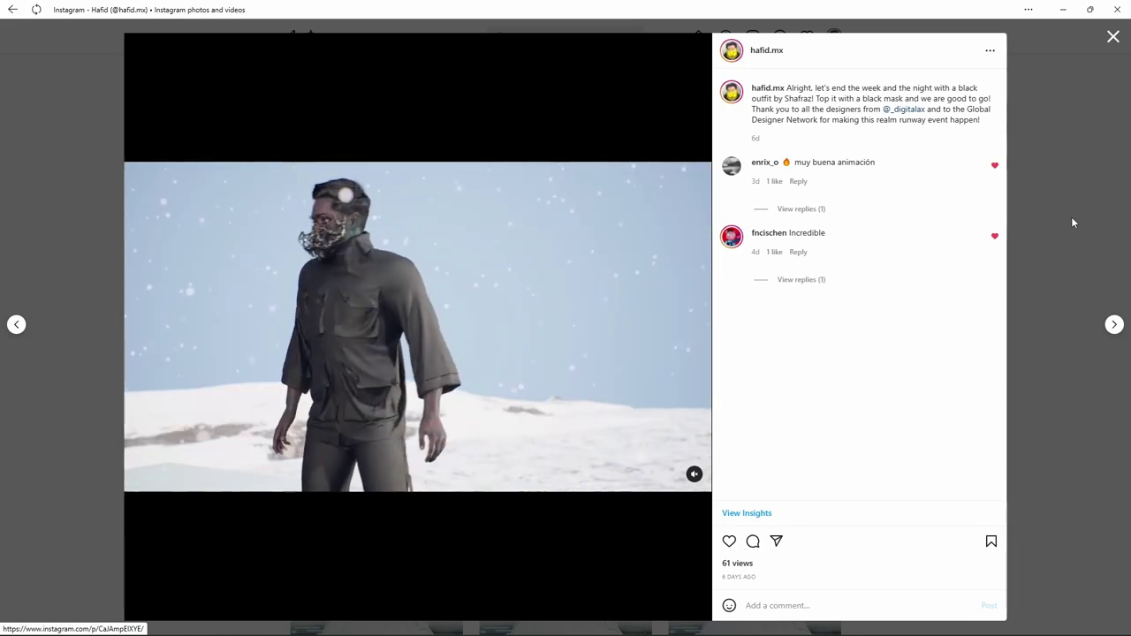
click(1114, 325)
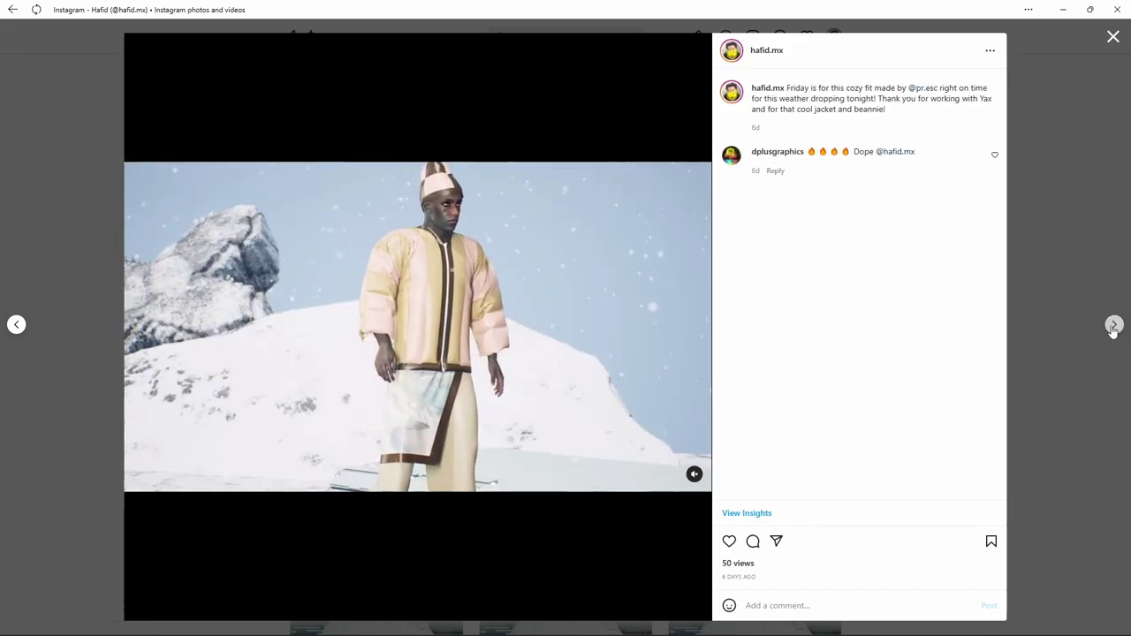
click(1114, 325)
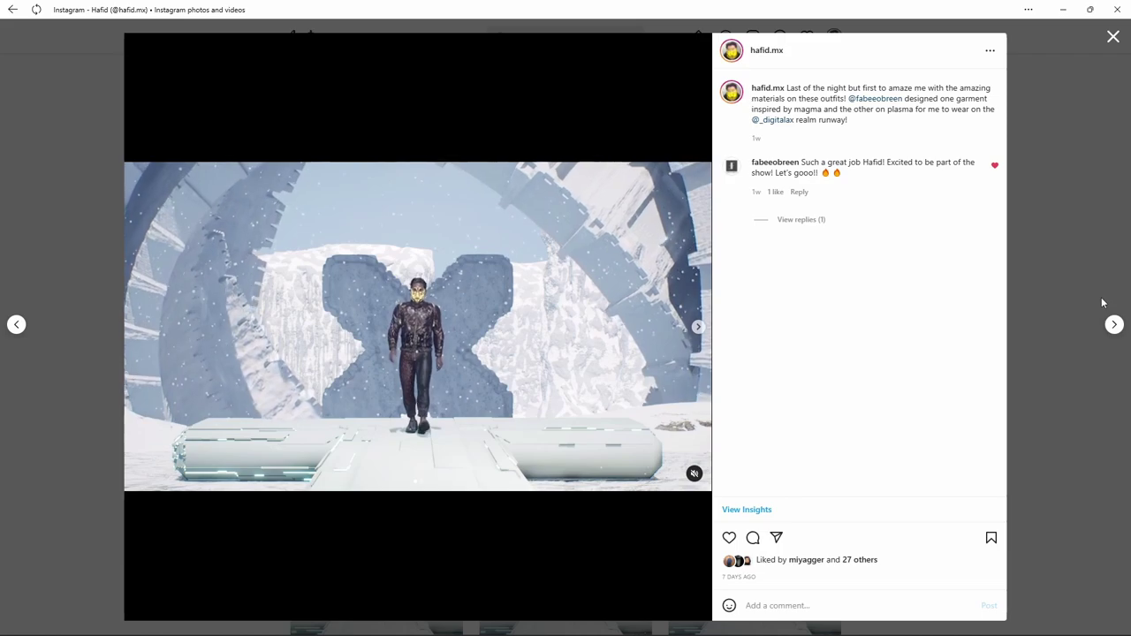
click(1113, 325)
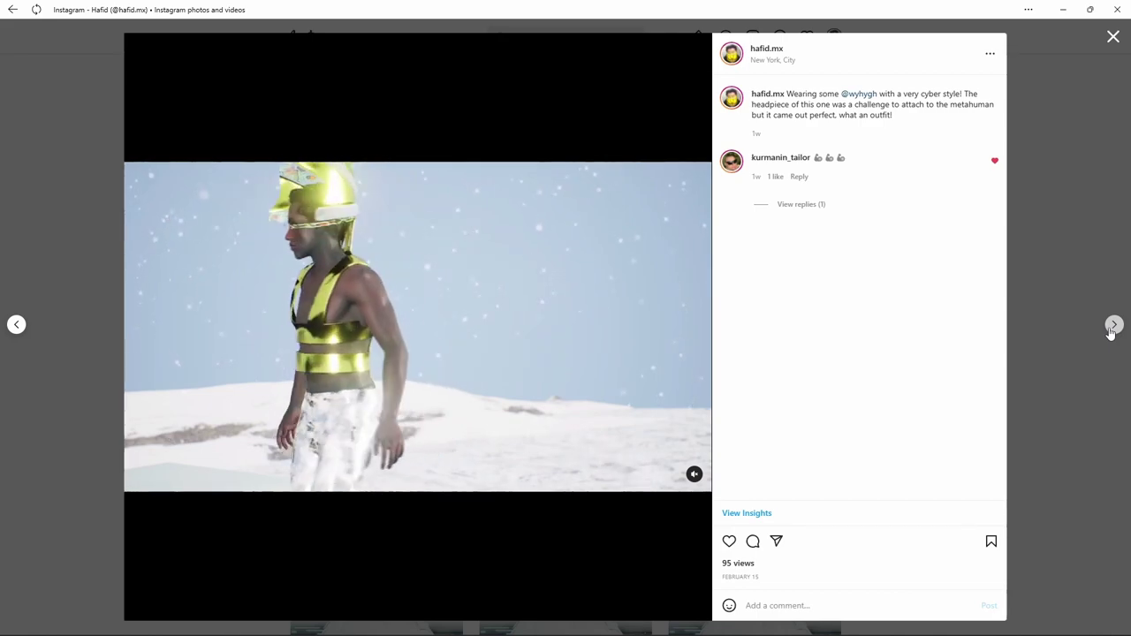
click(1112, 327)
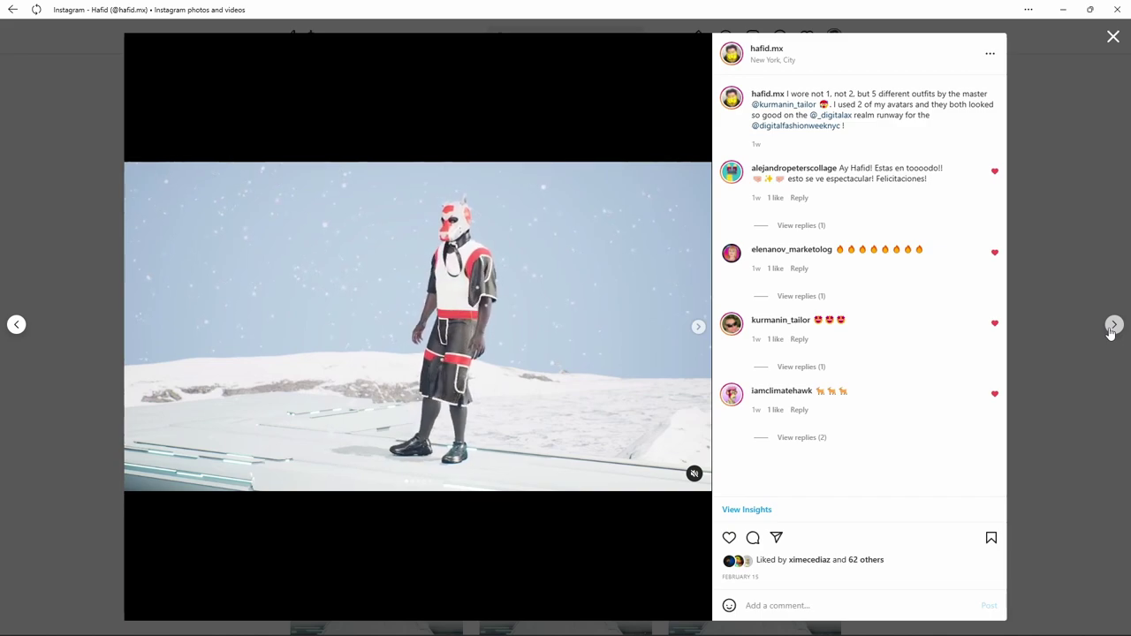
click(1112, 327)
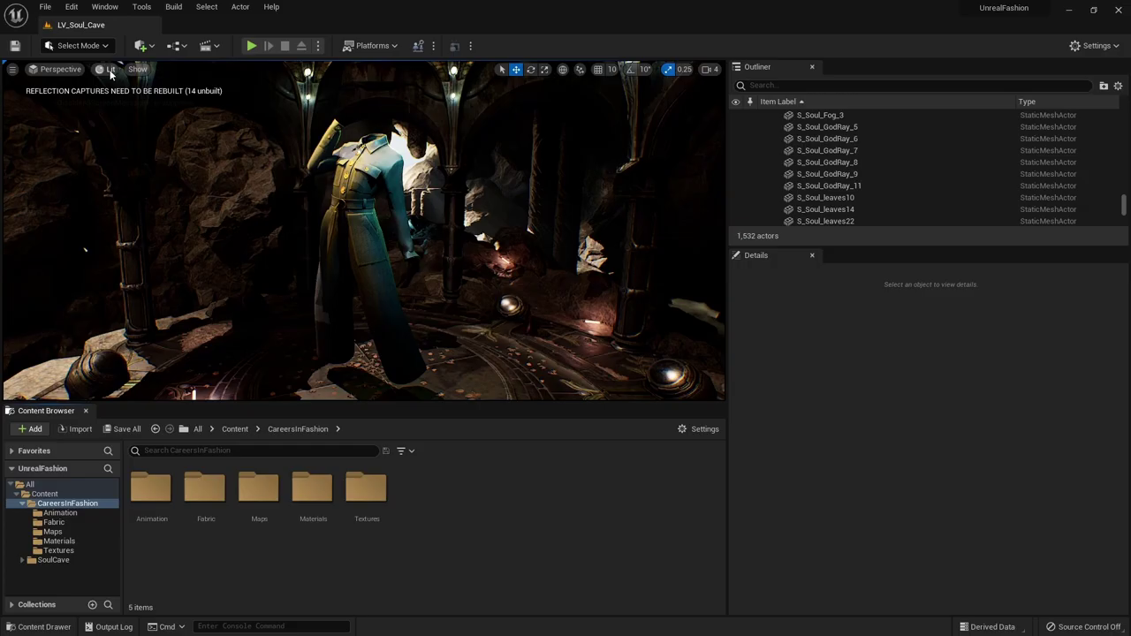
- In Unreal Editor, switch the LV_Soul_Cave level viewport to the Wireframe view mode
click(111, 70)
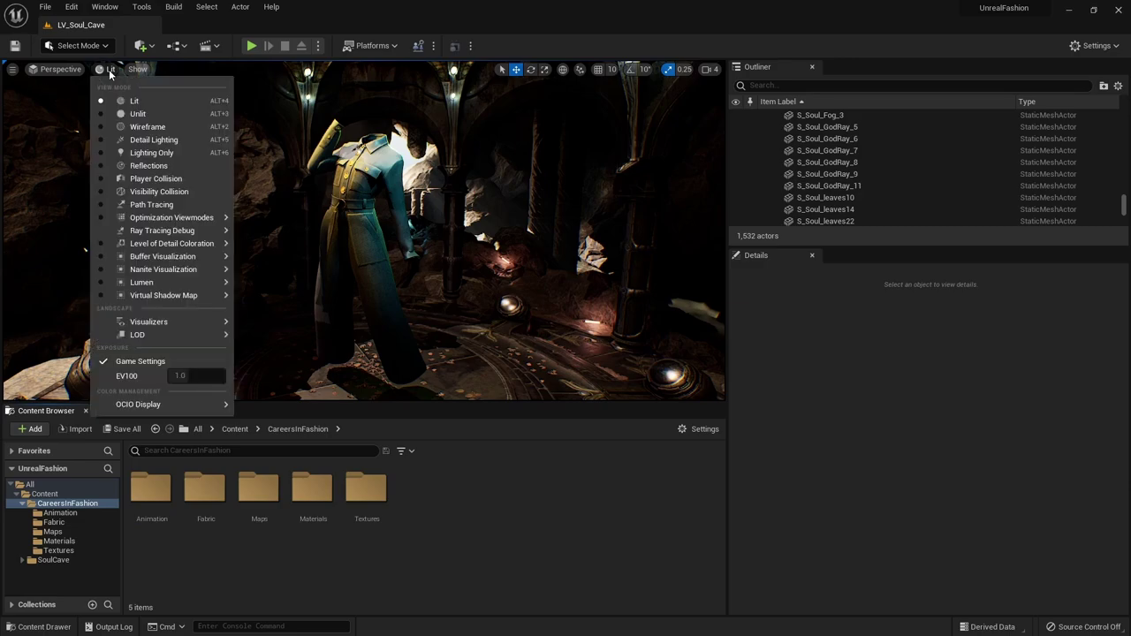
click(147, 126)
scroll(363, 229, up, 3)
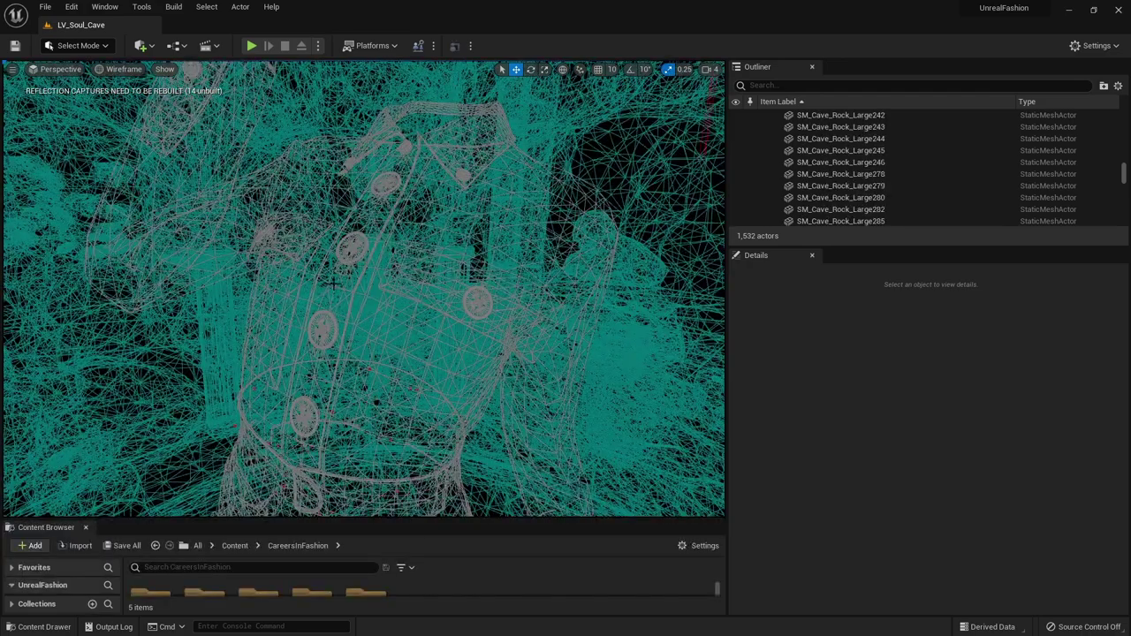
click(127, 70)
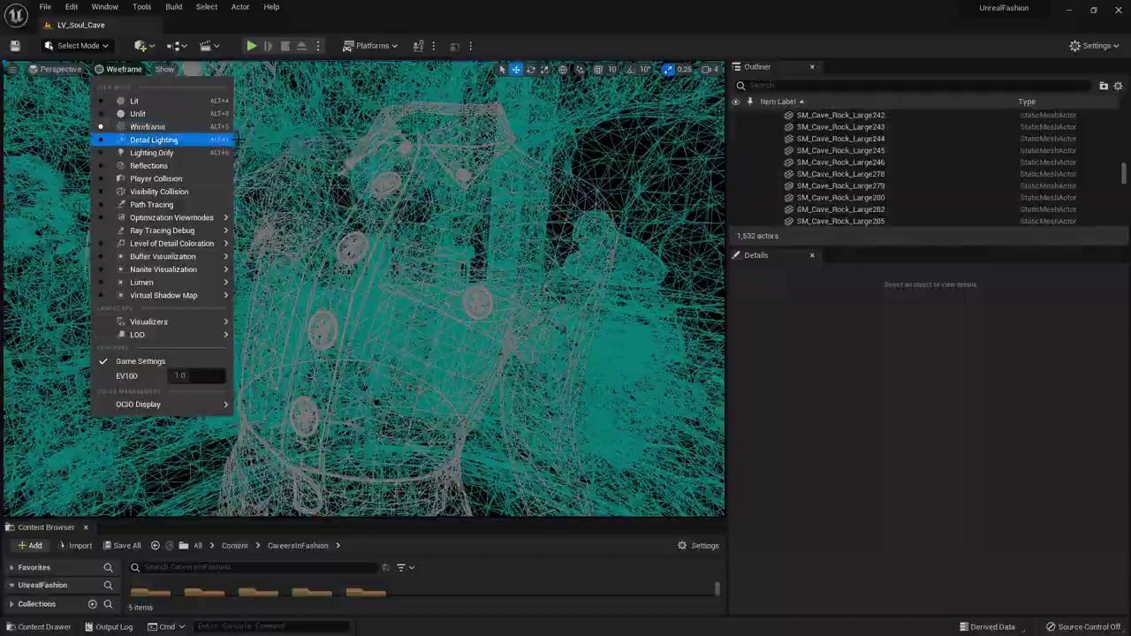
right_drag(300, 221, 363, 411)
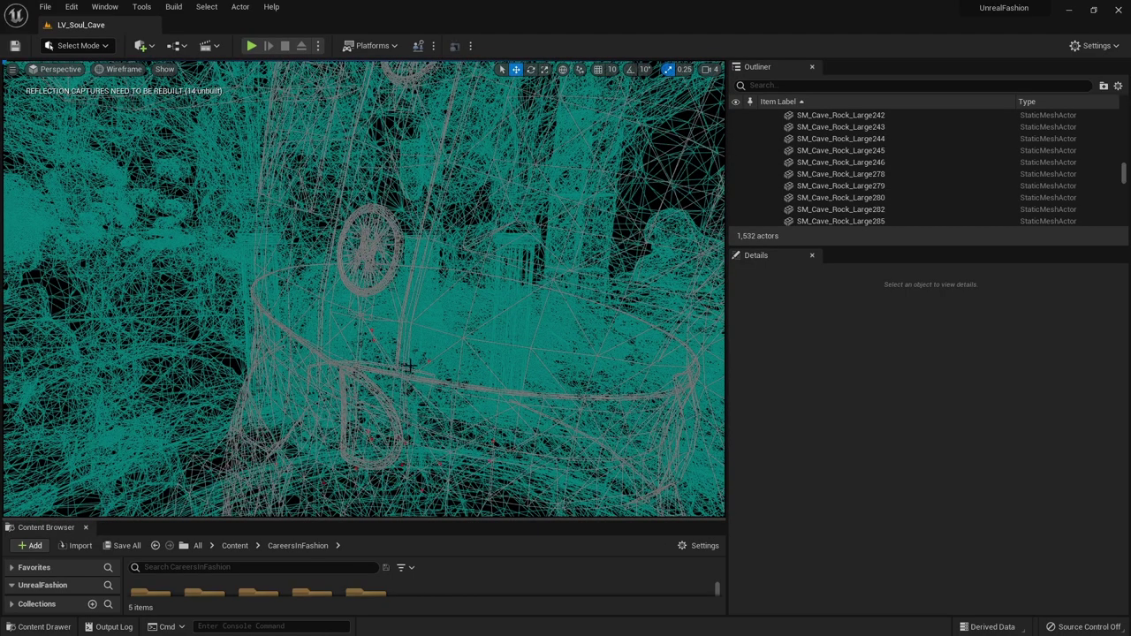
- Isolate the SKM_Fabric jumpsuit in the level so that only this actor is shown
right_drag(410, 365, 395, 168)
click(395, 168)
right_click(414, 251)
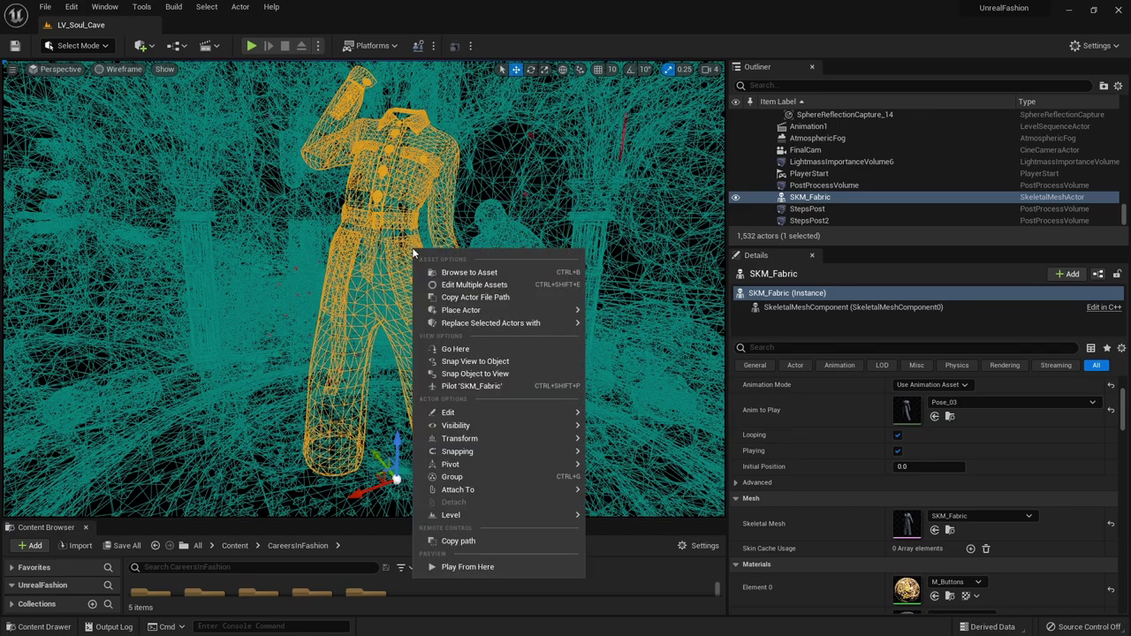
mouse_move(564, 425)
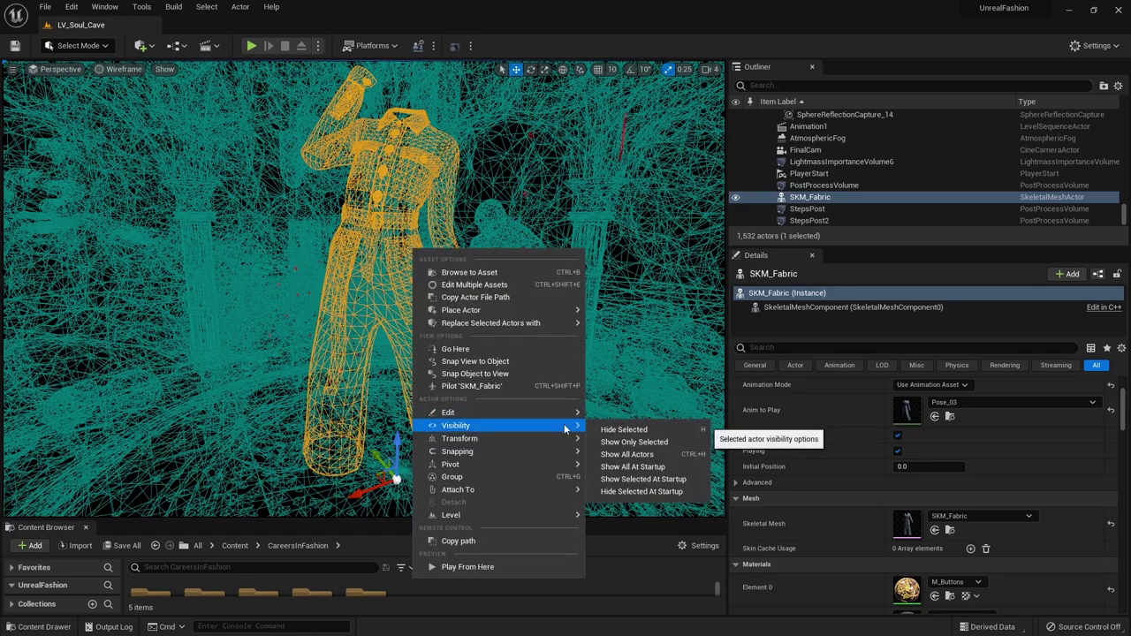
click(634, 443)
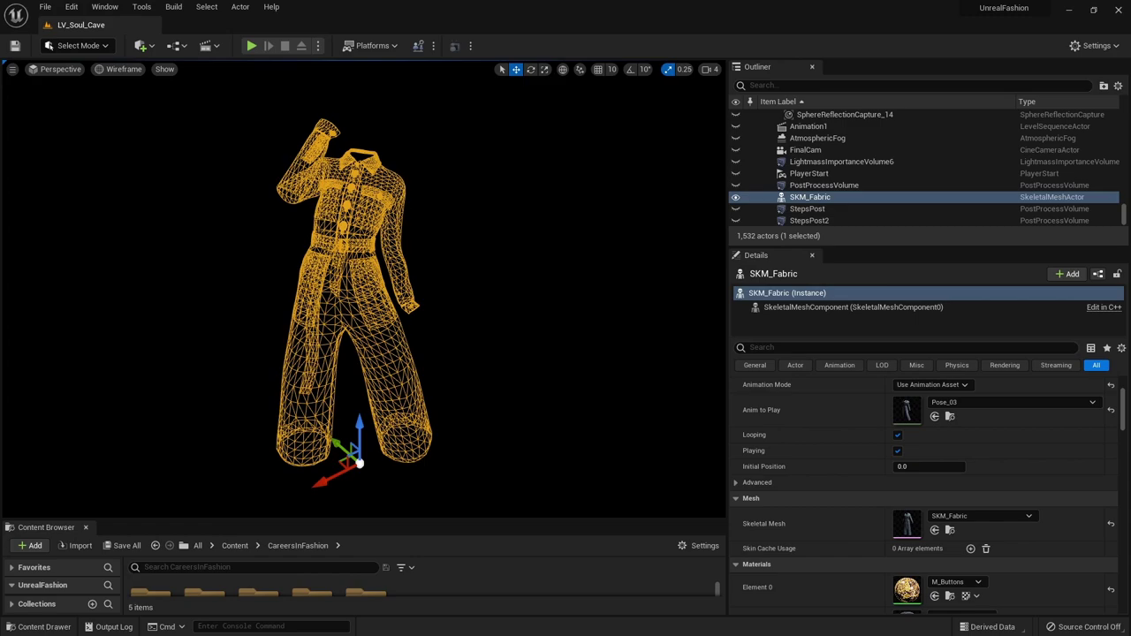
right_drag(364, 292, 334, 285)
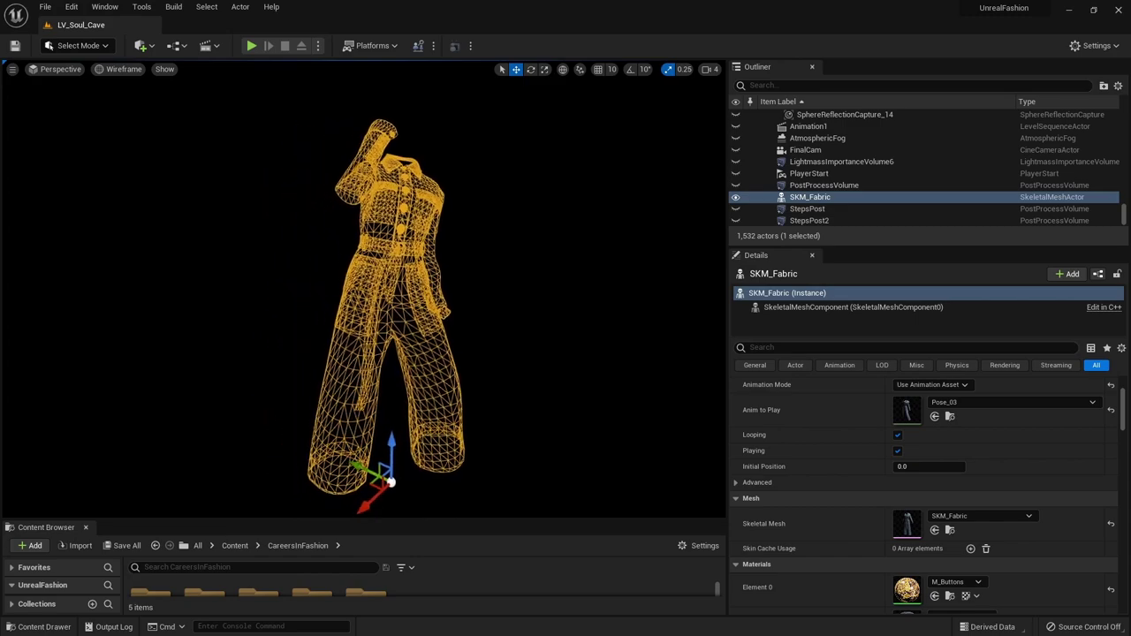
alt+drag(334, 284, 339, 279)
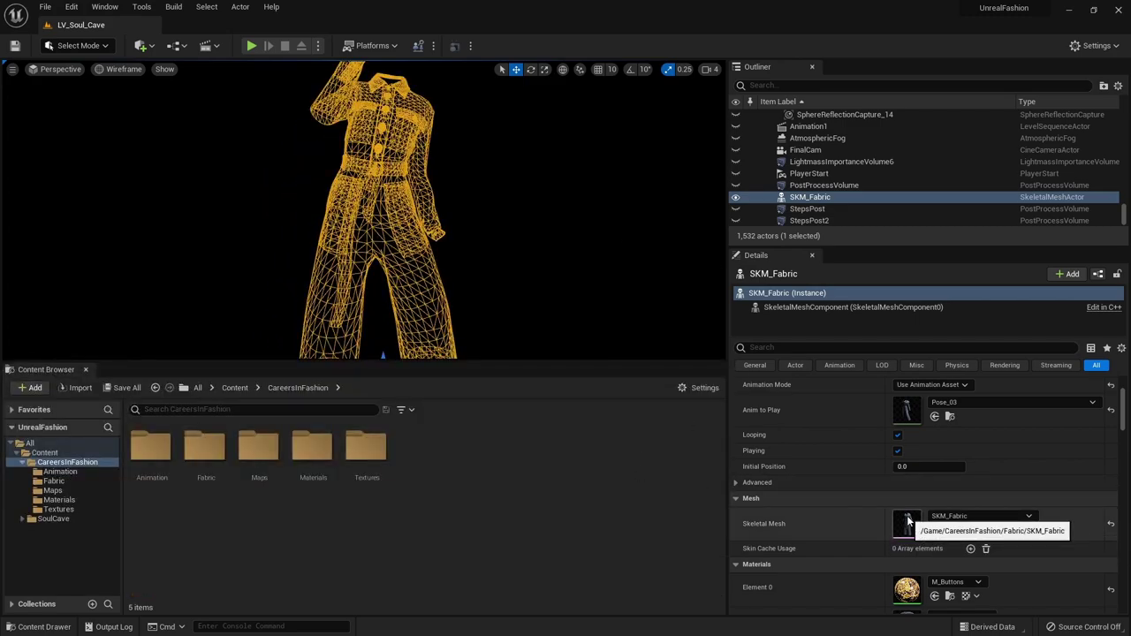
- Open the SKM_Fabric skeletal mesh asset used by the jumpsuit and switch to its SK_Fabric skeleton
double_click(906, 523)
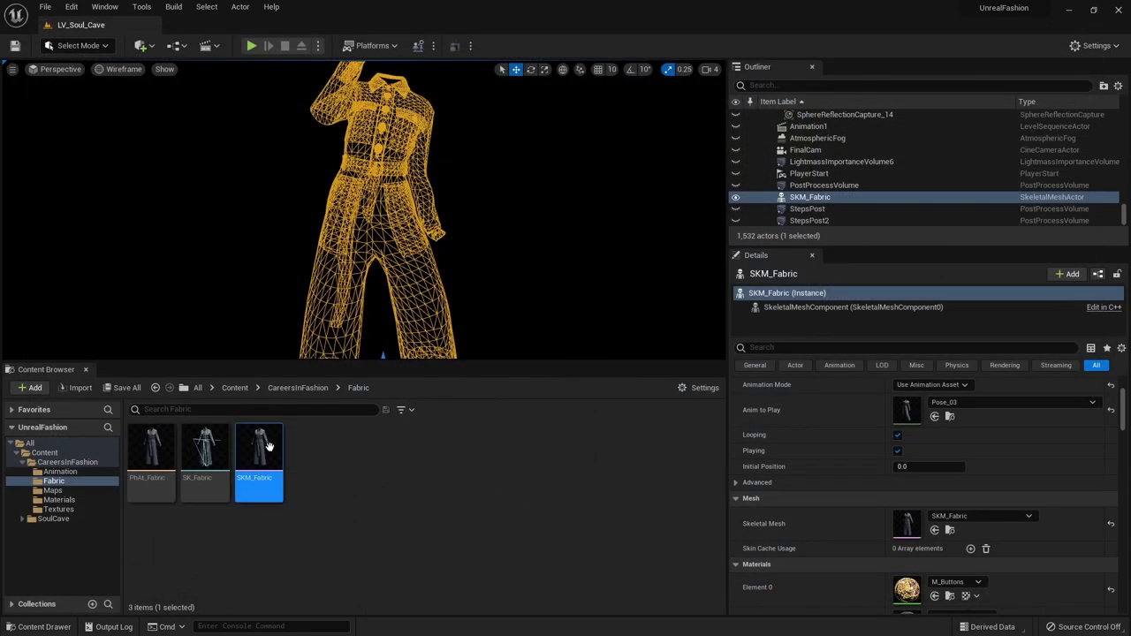
right_click(265, 466)
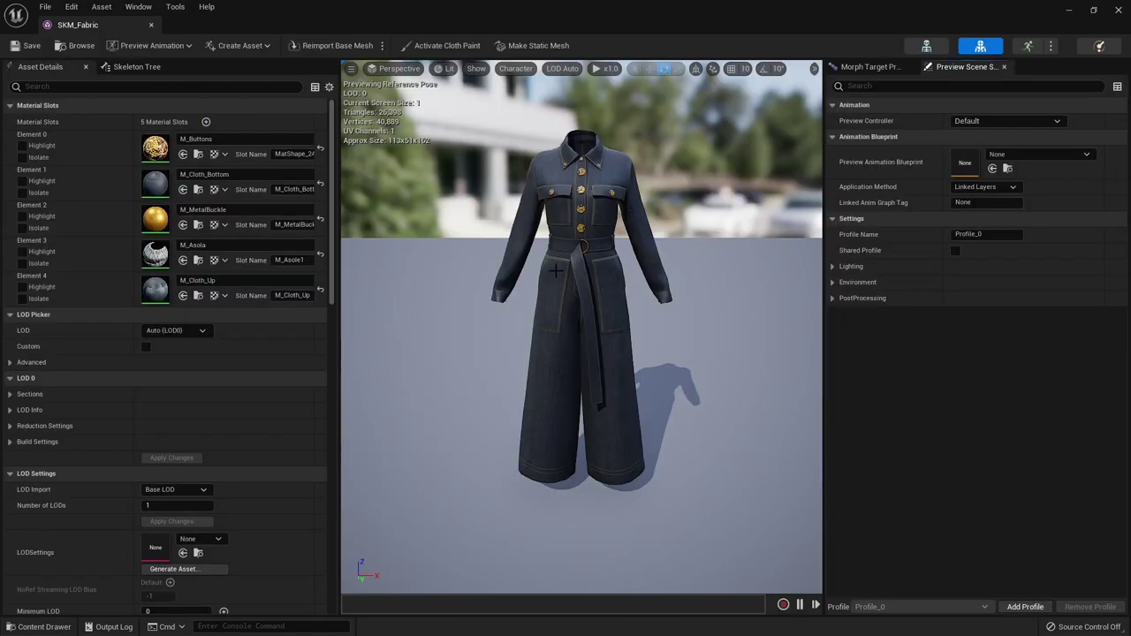
click(926, 46)
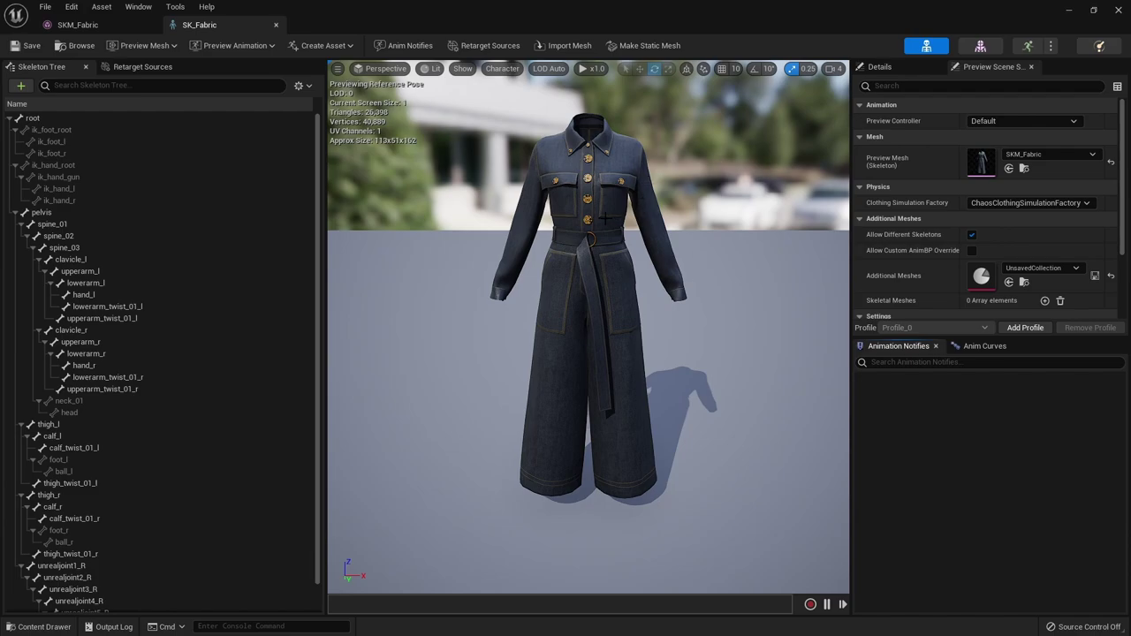
- Examine the jumpsuit's skeleton from several angles, especially the bones along the belt and the trouser legs
alt+drag(606, 218, 517, 269)
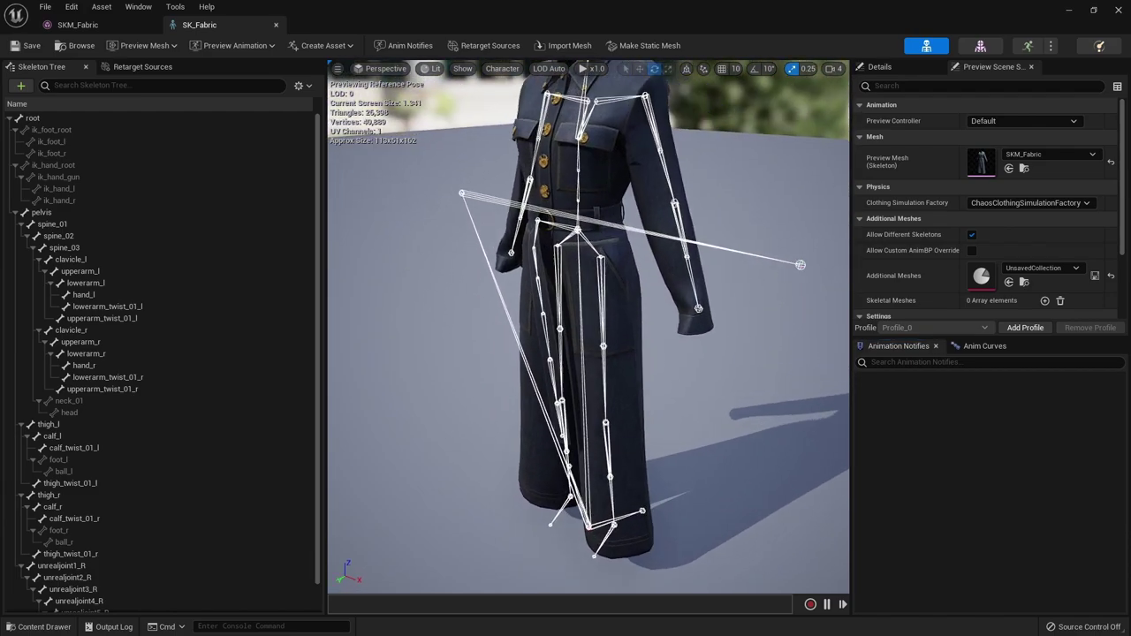
right_drag(588, 327, 632, 345)
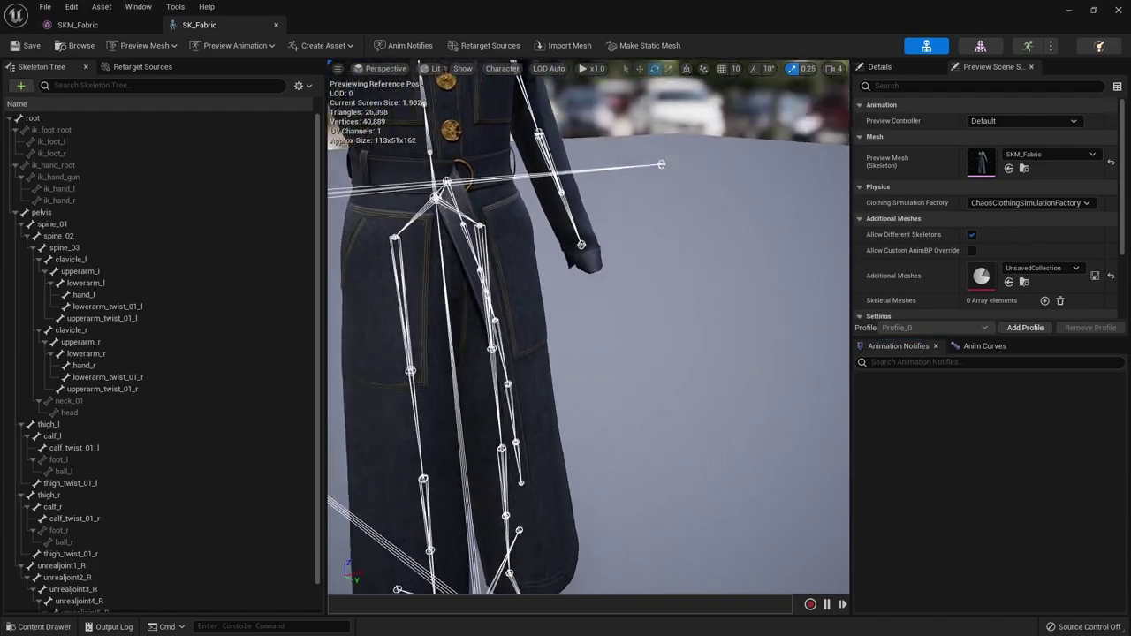
alt+drag(610, 345, 513, 341)
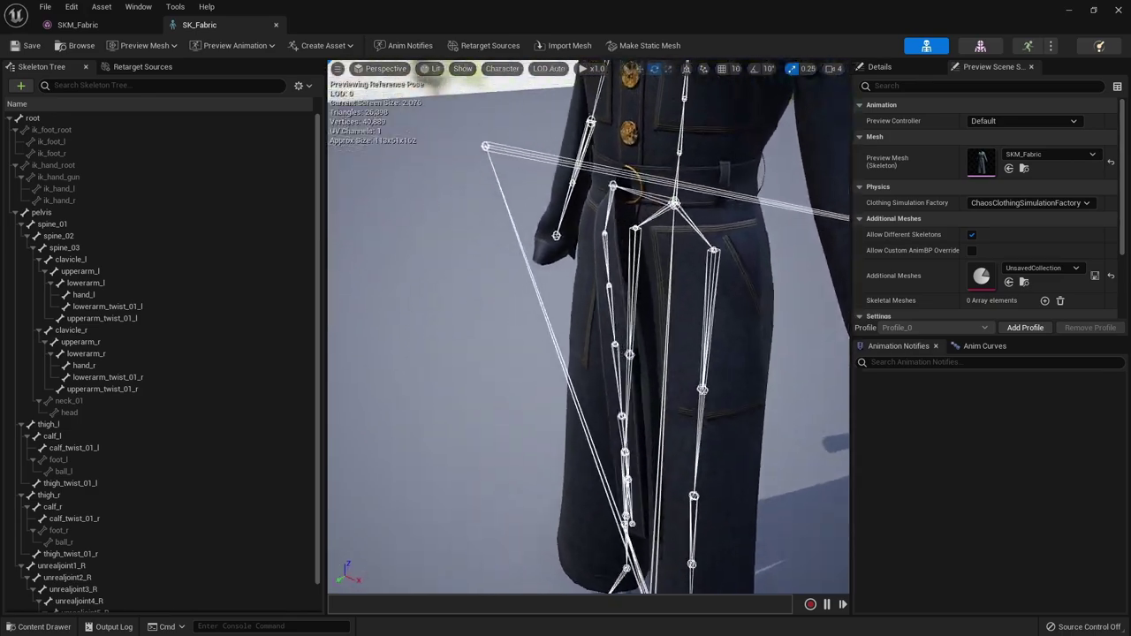
mouse_move(603, 139)
alt+mouse_down()
mouse_move(530, 141)
mouse_move(602, 139)
alt+mouse_up()
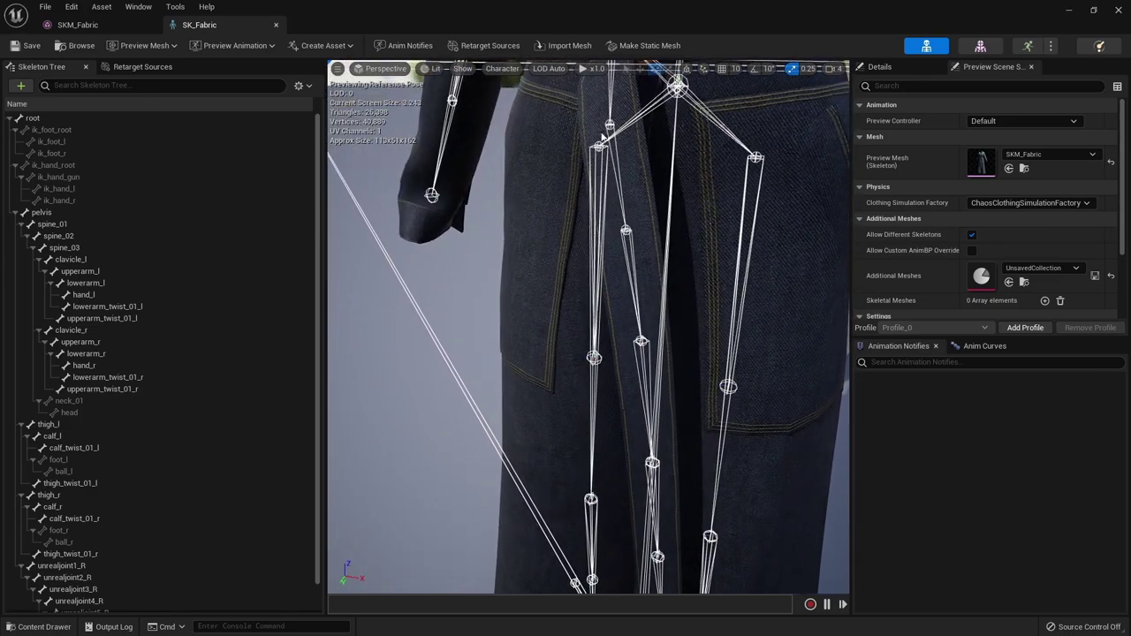
mouse_move(603, 139)
right_down()
mouse_move(610, 213)
mouse_move(611, 124)
right_up()
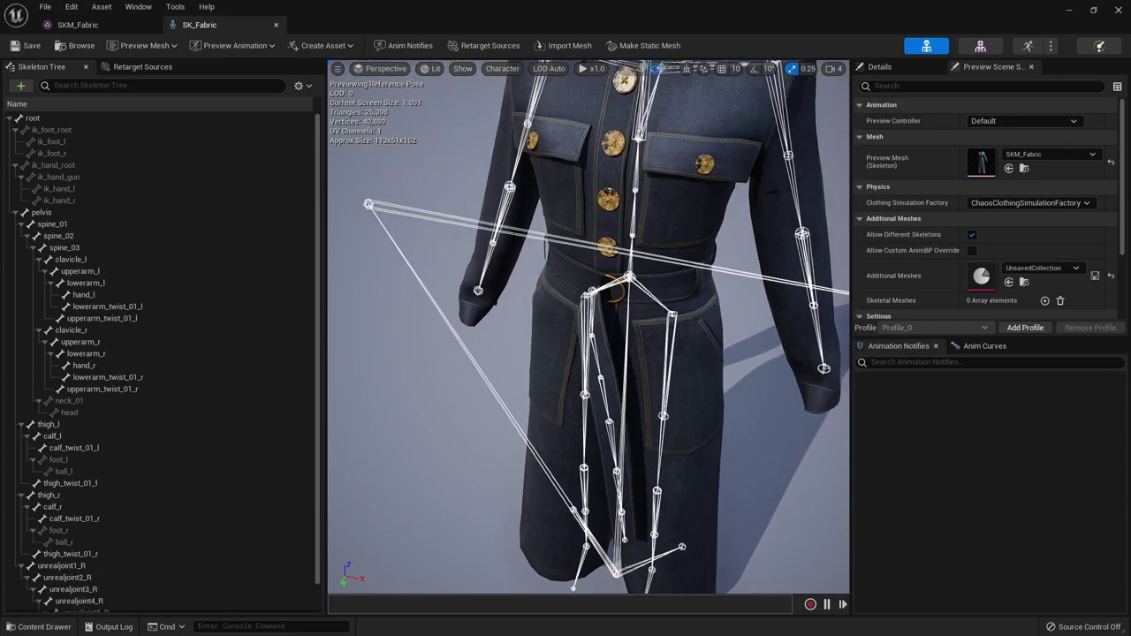
alt+right_drag(603, 176, 566, 230)
alt+drag(602, 230, 588, 196)
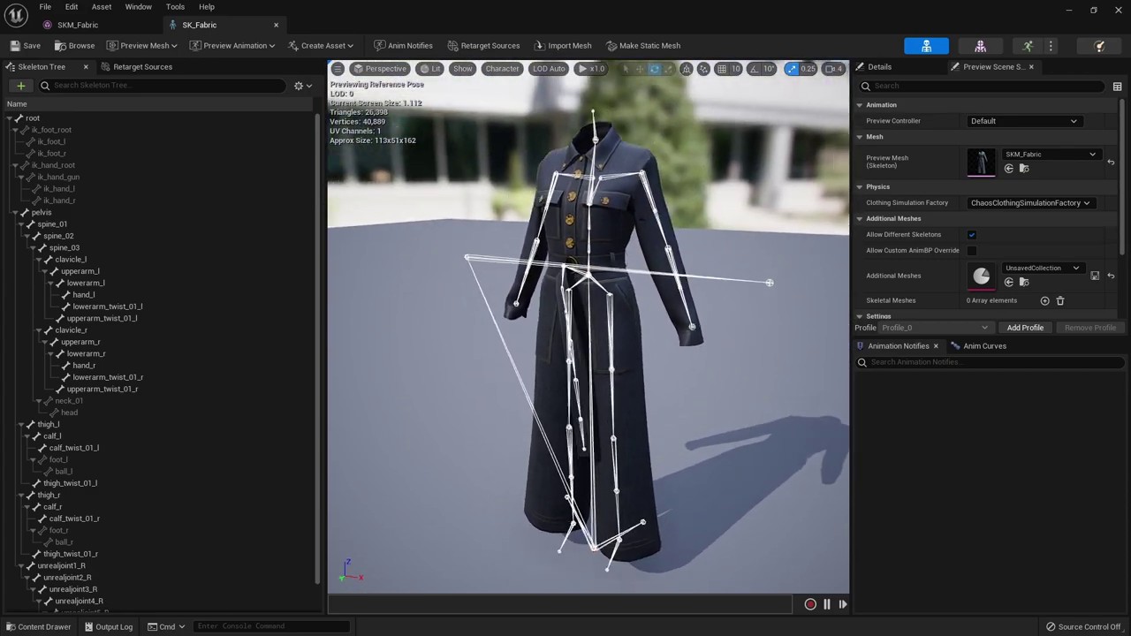
alt+drag(590, 290, 570, 298)
alt+right_drag(591, 290, 566, 309)
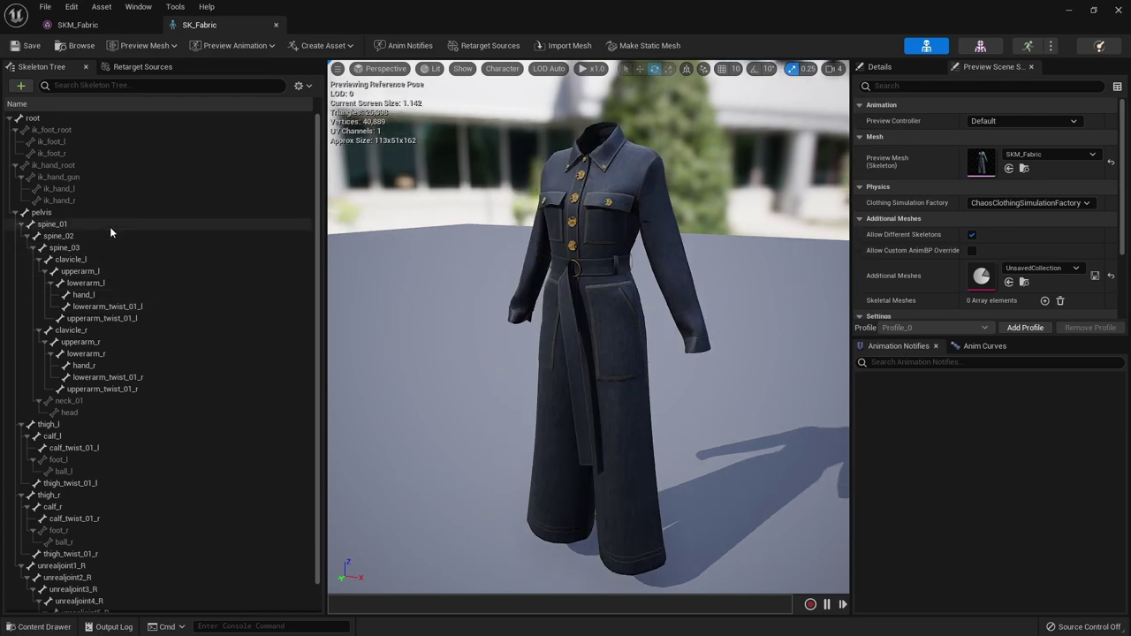
- Bend the jumpsuit's upper body forward by rotating the spine_01 and spine_03 bones
click(107, 224)
drag(568, 226, 568, 226)
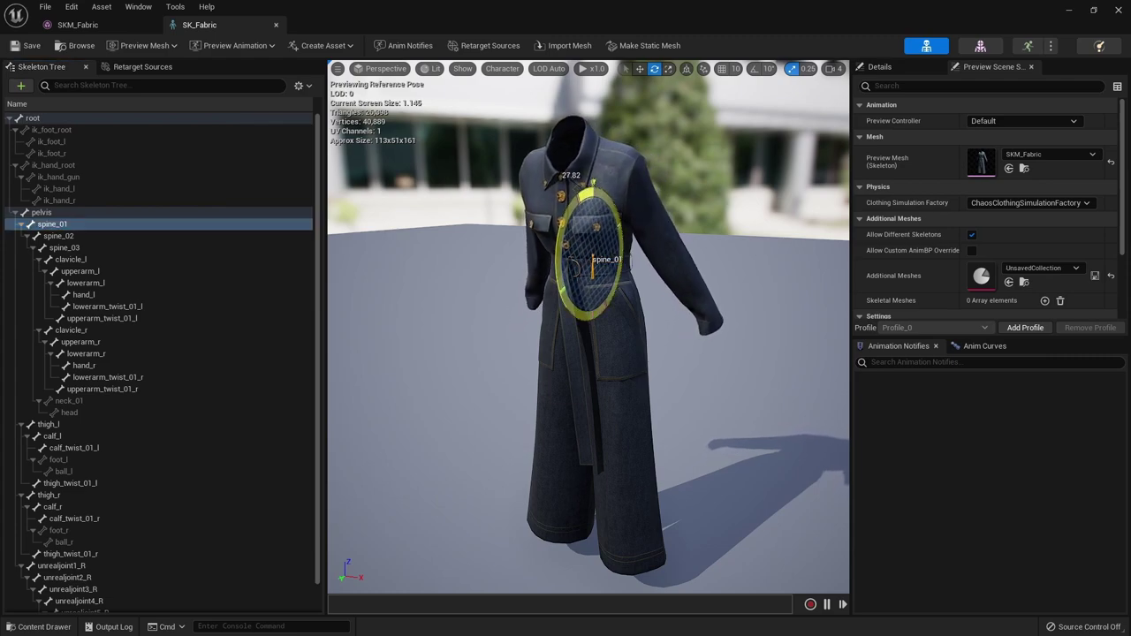
drag(593, 184, 479, 228)
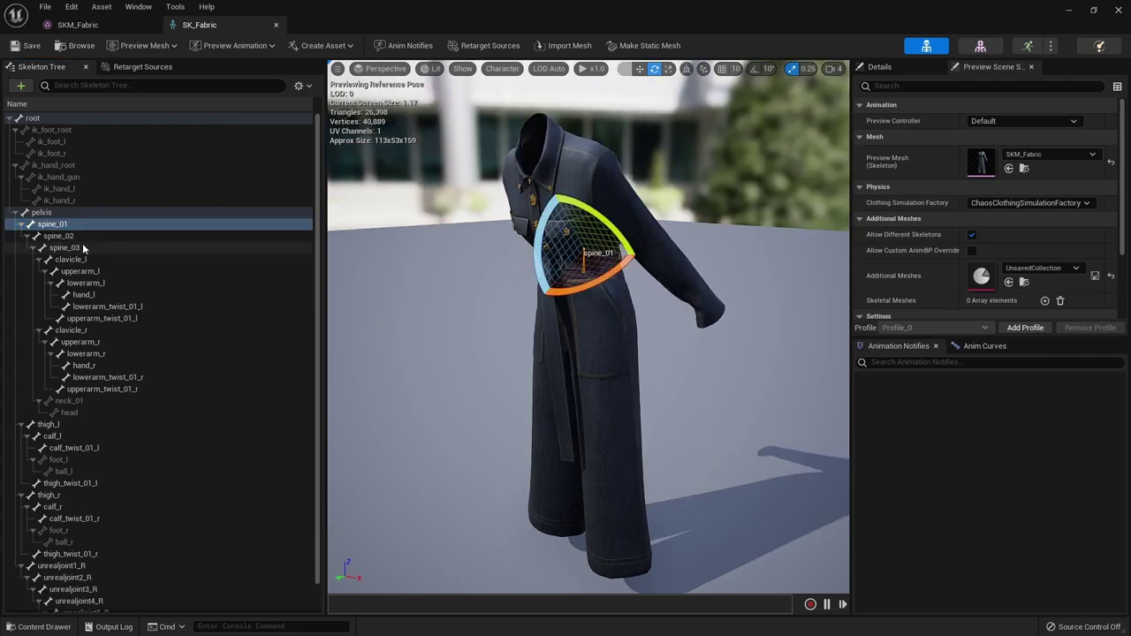
click(83, 247)
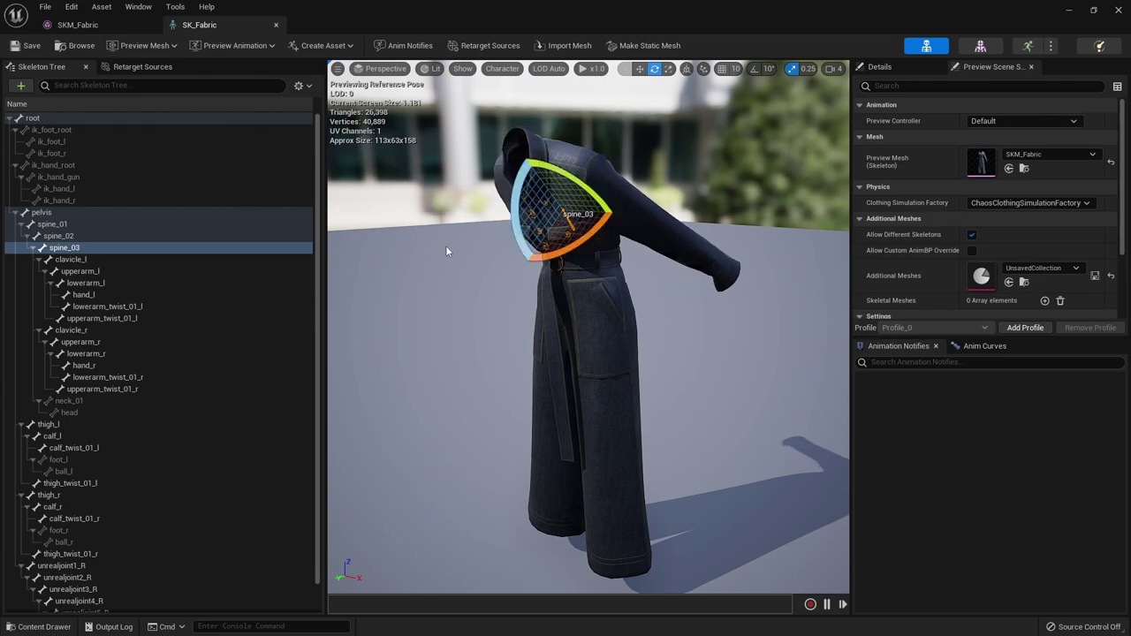
- Swing both sleeves backward by rotating the clavicle_l and clavicle_r bones
click(115, 259)
drag(507, 179, 512, 140)
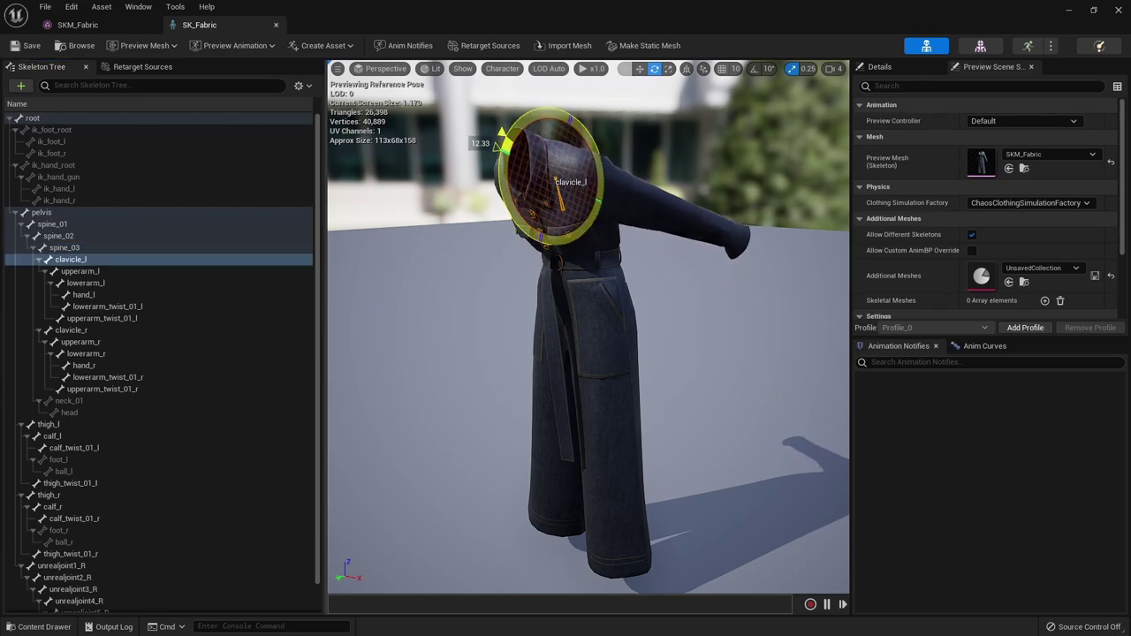
click(70, 329)
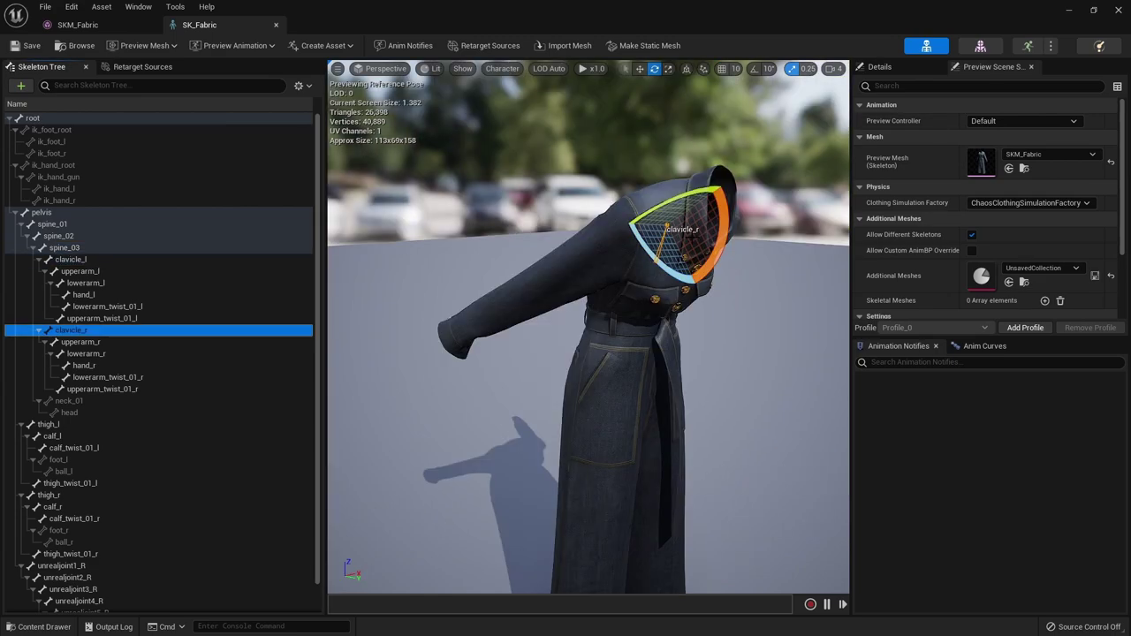
drag(623, 248, 618, 259)
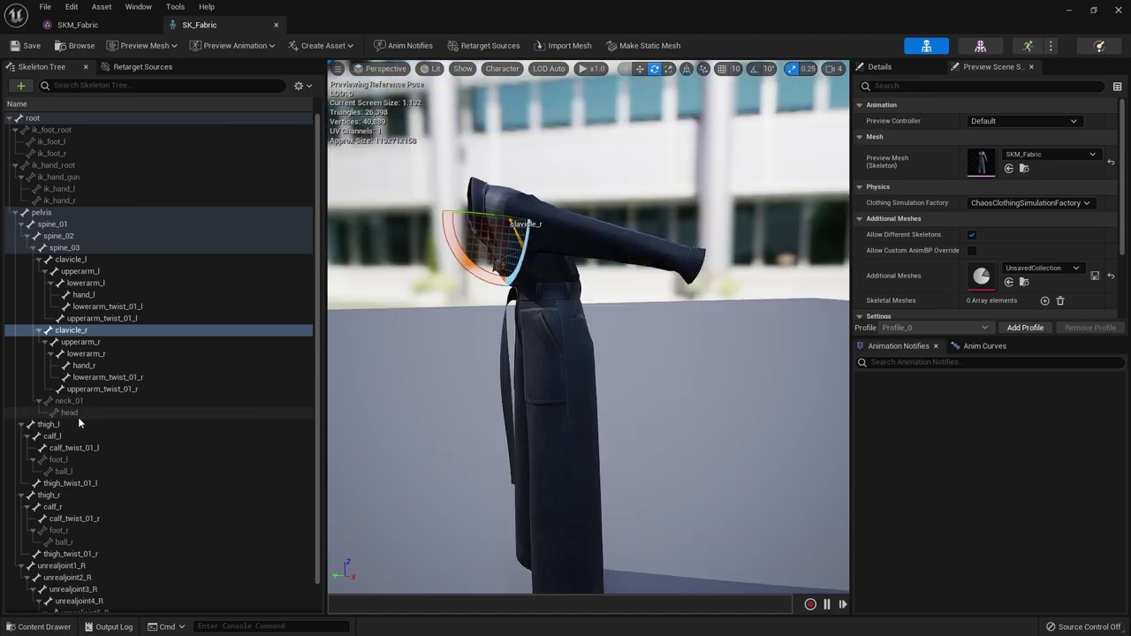
- Pose the left trouser leg by rotating the thigh_l and calf_l bones
click(49, 424)
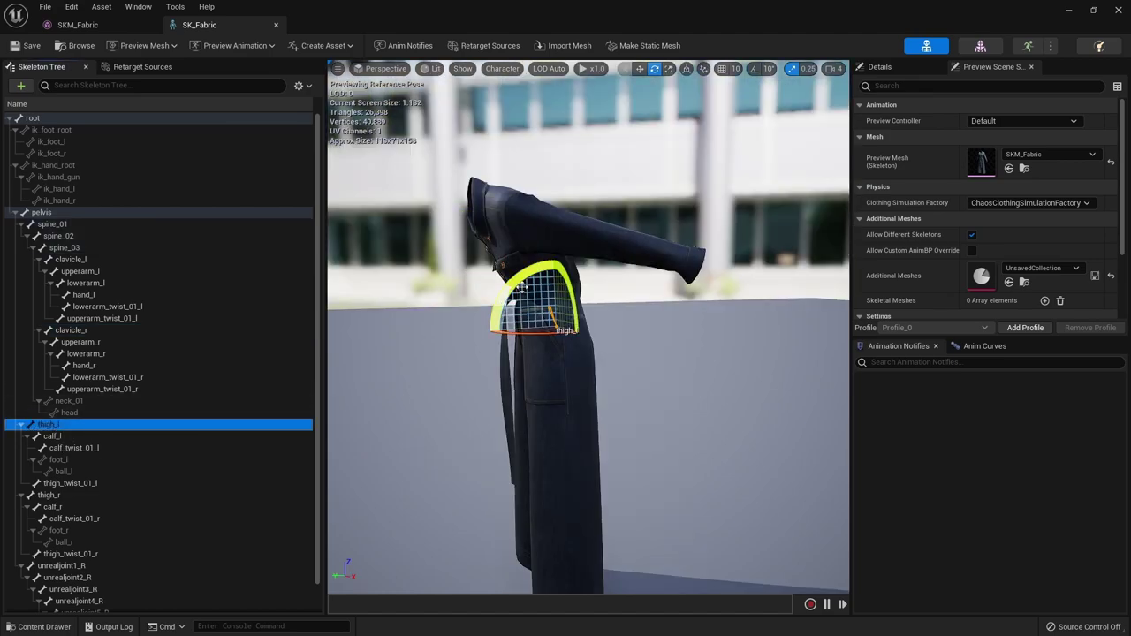
drag(523, 287, 518, 289)
click(53, 435)
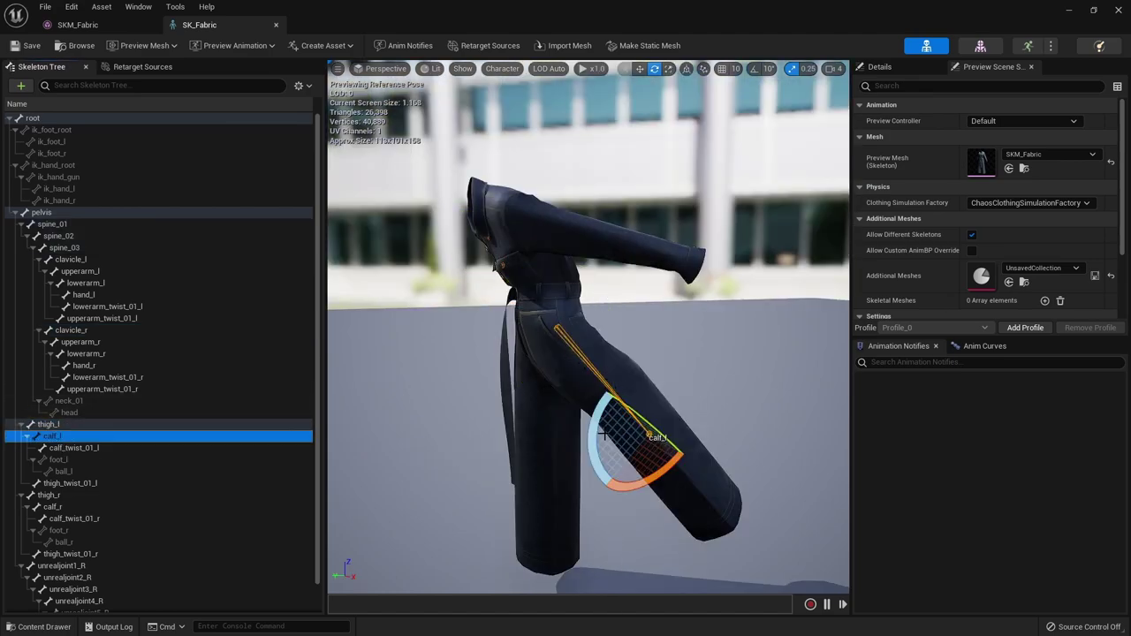
drag(603, 432, 586, 423)
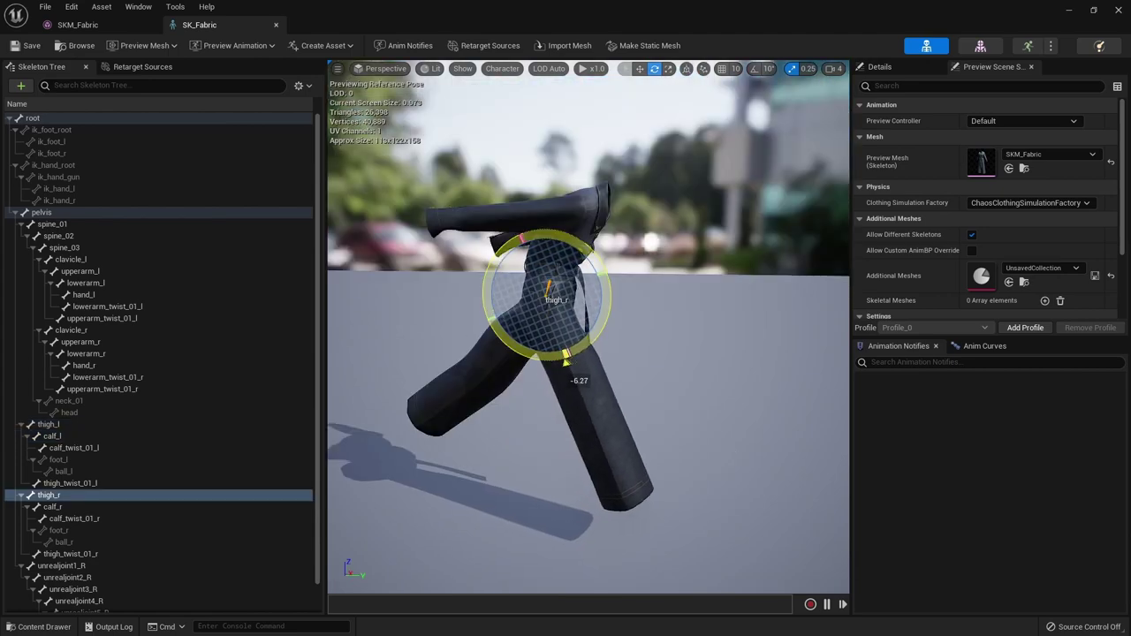
- Pose the right trouser leg by rotating the thigh_r and calf_r bones
drag(566, 358, 578, 355)
click(53, 508)
mouse_move(629, 465)
mouse_down()
mouse_move(618, 466)
mouse_move(623, 475)
mouse_up()
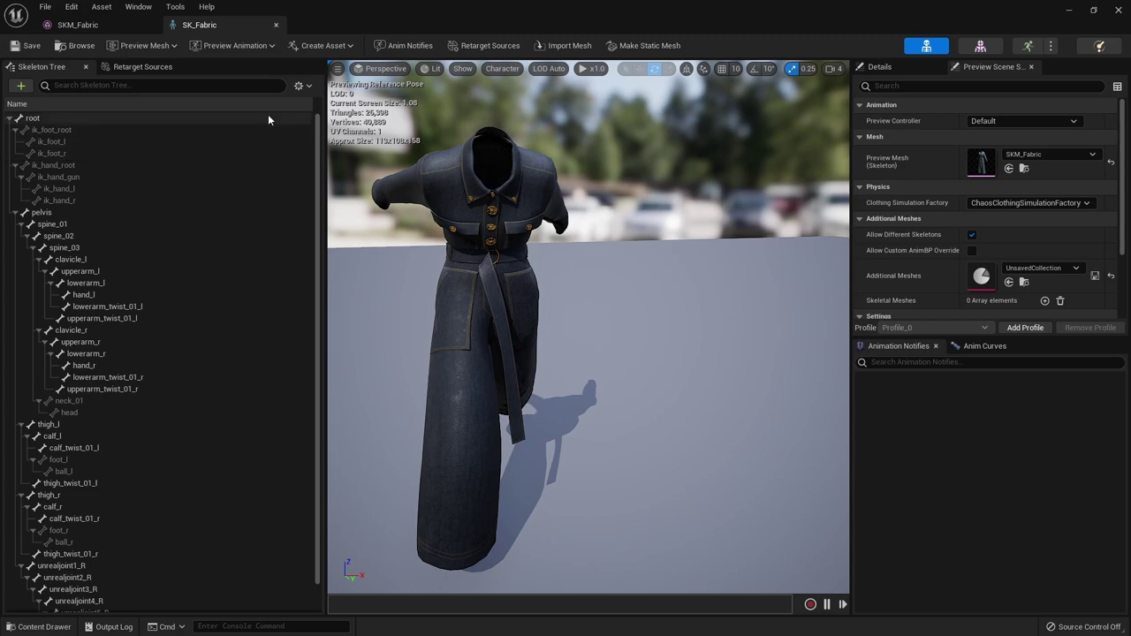
- Create an animation asset from the skeleton's current pose
click(348, 45)
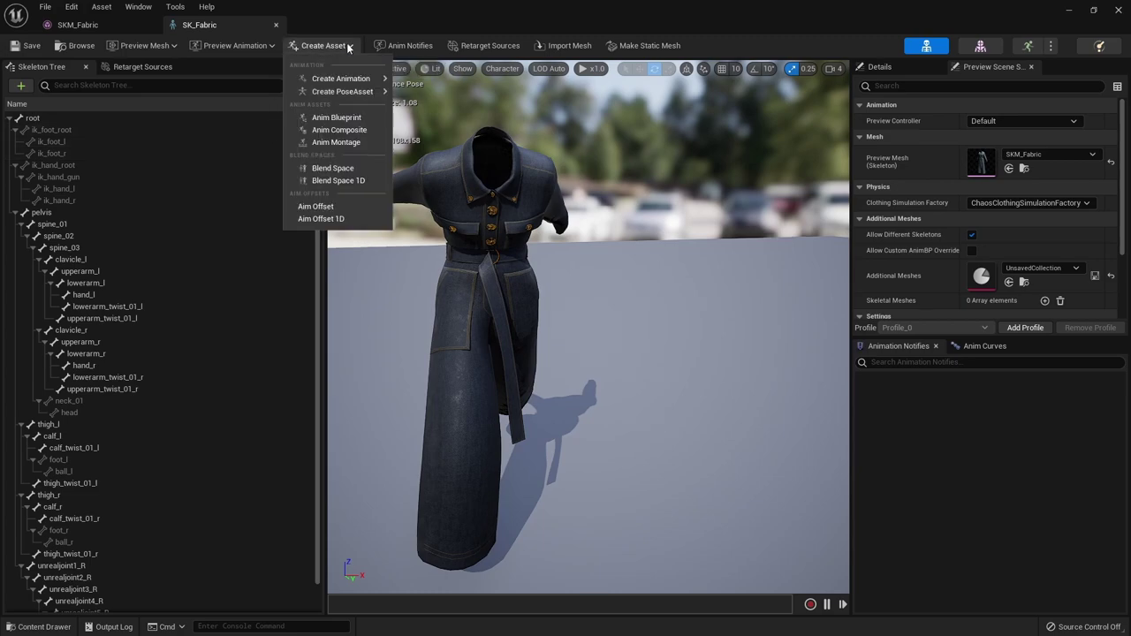
mouse_move(357, 79)
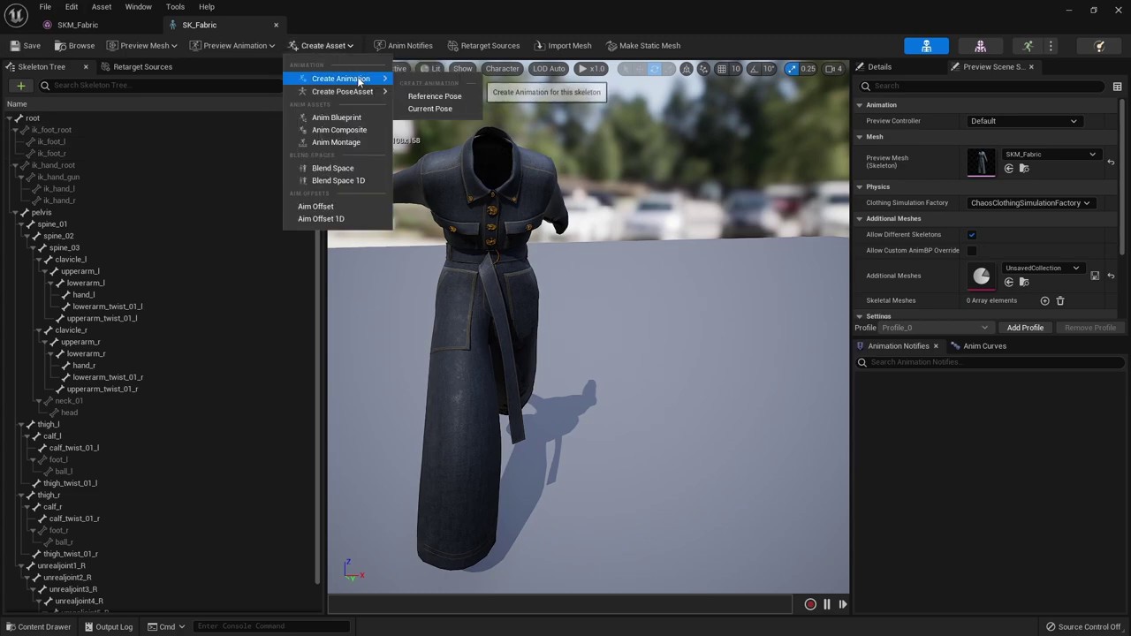
click(442, 109)
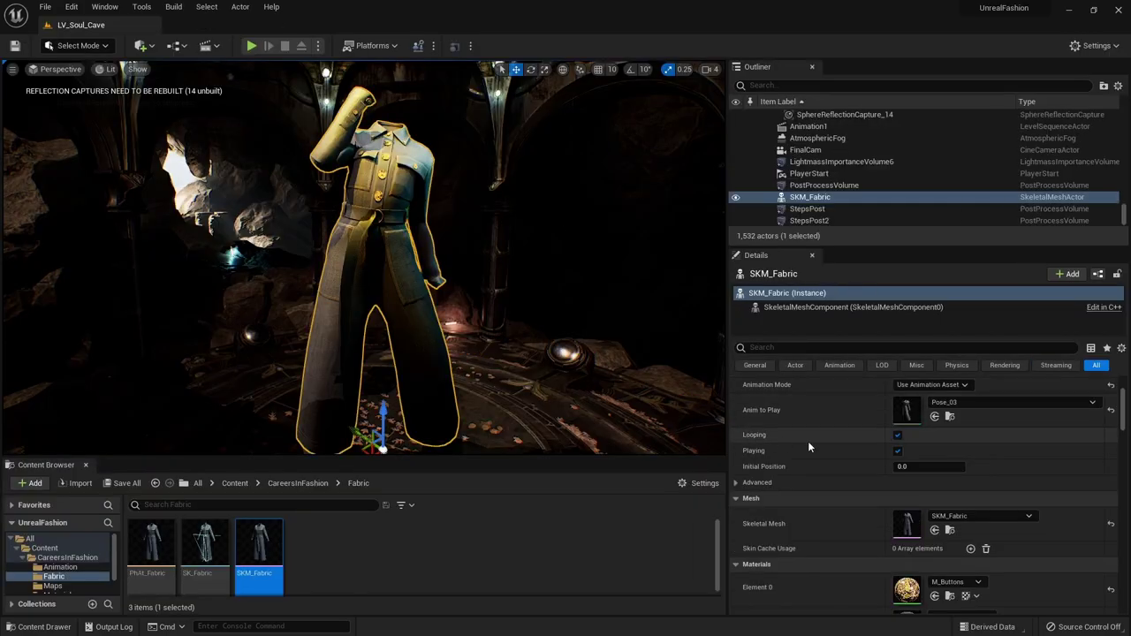
- Try the Pose_02 and Pose_01 animation sequences on the SKM_Fabric actor
click(984, 421)
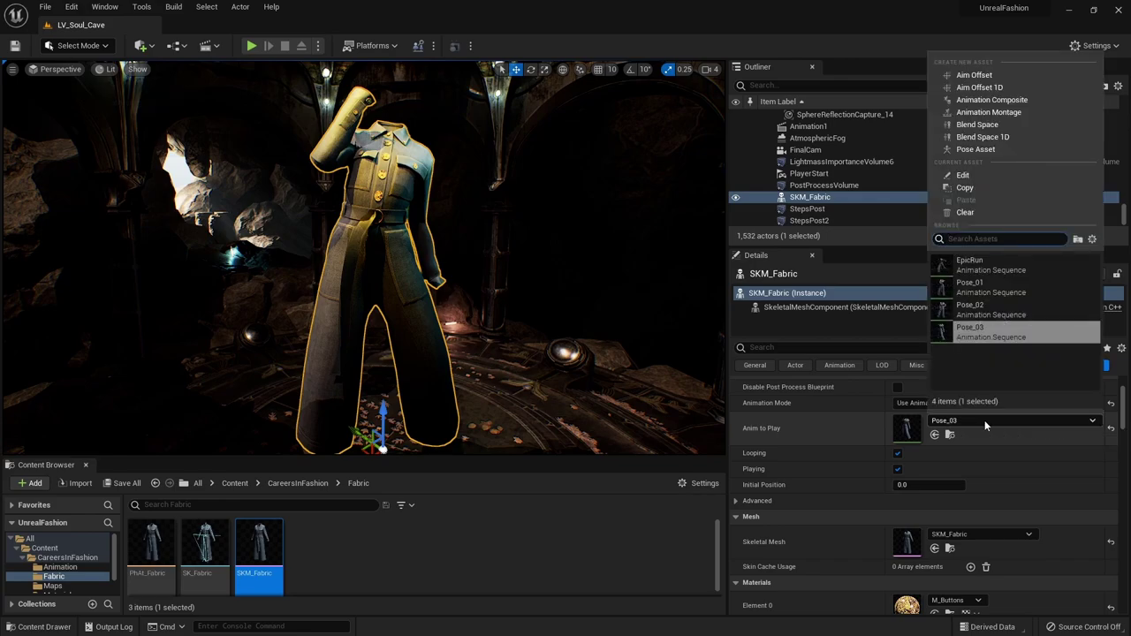
click(988, 309)
click(985, 421)
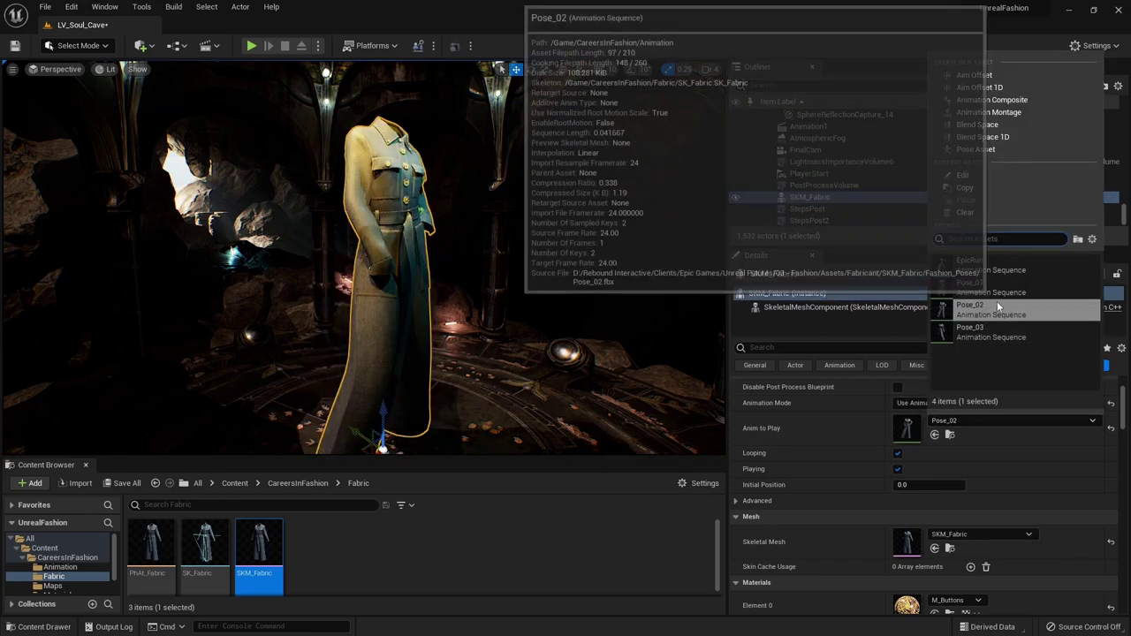
click(997, 292)
- Set the SKM_Fabric actor's Anim to Play to EpicRun and watch the garment in motion
click(987, 421)
click(977, 266)
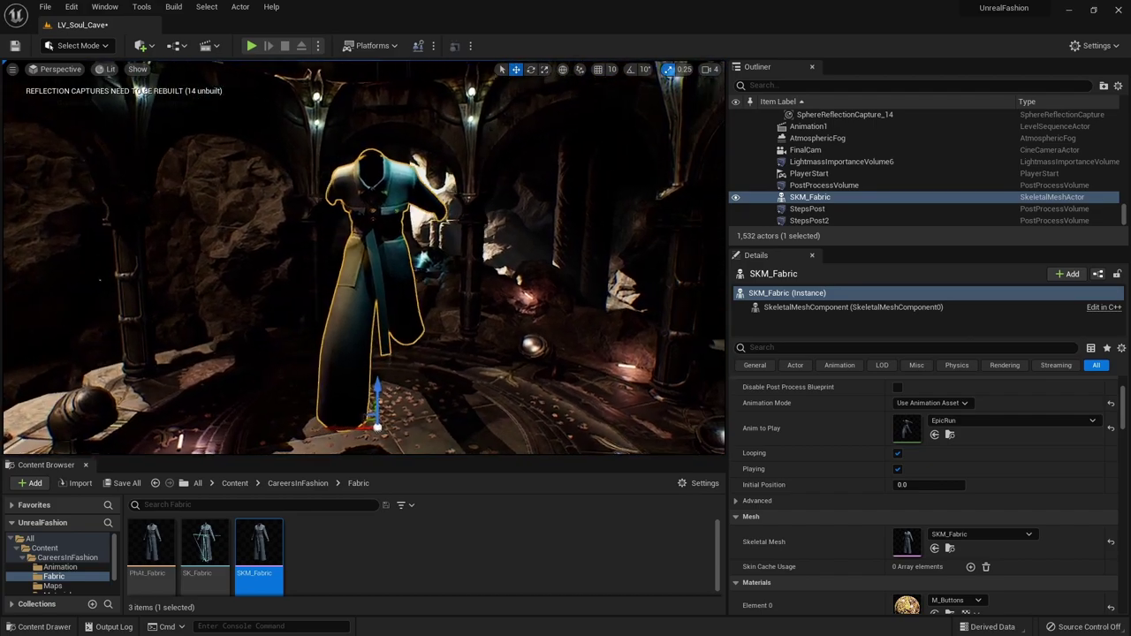
key(a)
right_drag(364, 257, 472, 257)
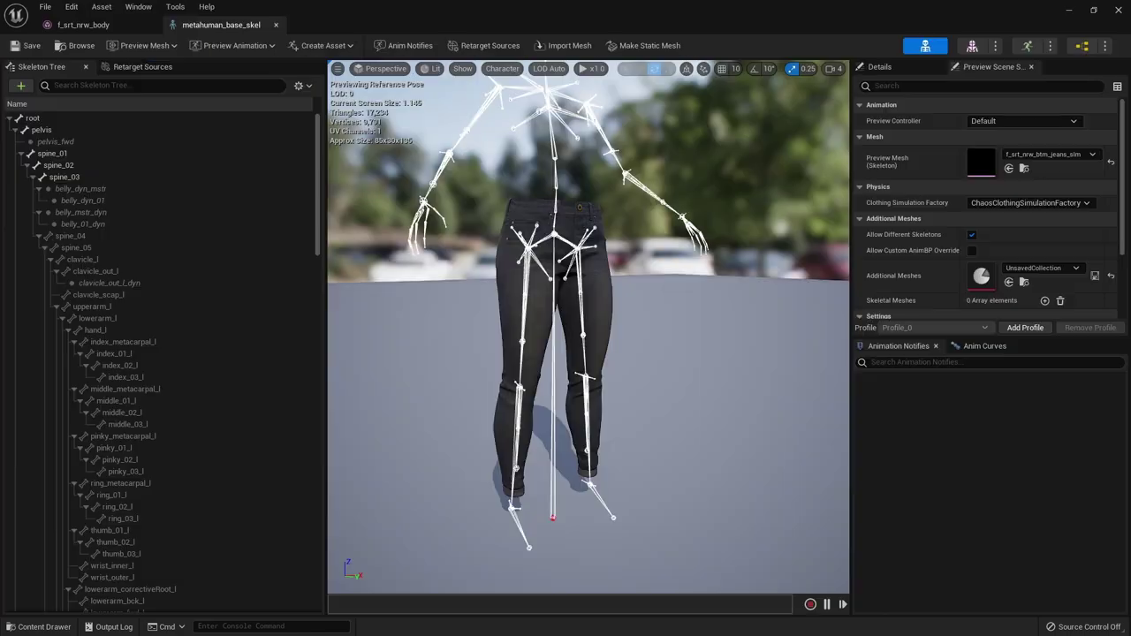
- Examine the metahuman_base_skel skeleton with its jeans preview mesh from several sides
alt+drag(589, 327, 477, 340)
right_drag(589, 327, 588, 311)
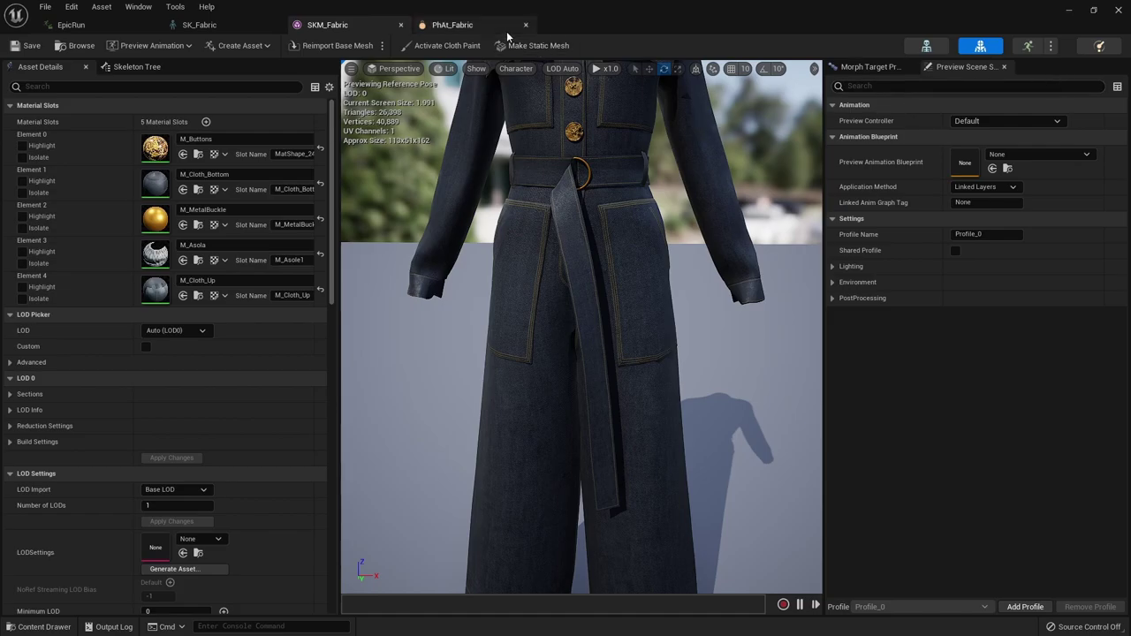
- Open the PhAt_Fabric physics asset and examine it from several angles, then view the garment in the LV_Soul_Cave level
click(452, 25)
right_drag(565, 327, 786, 353)
right_drag(533, 303, 632, 305)
right_drag(565, 327, 459, 253)
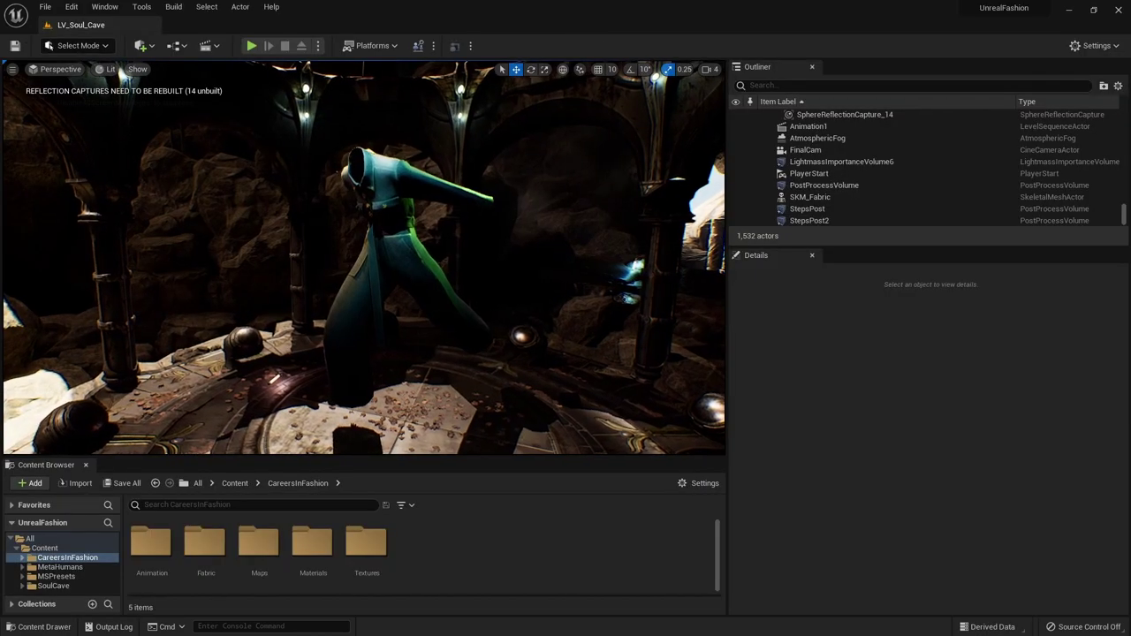
right_drag(364, 257, 420, 258)
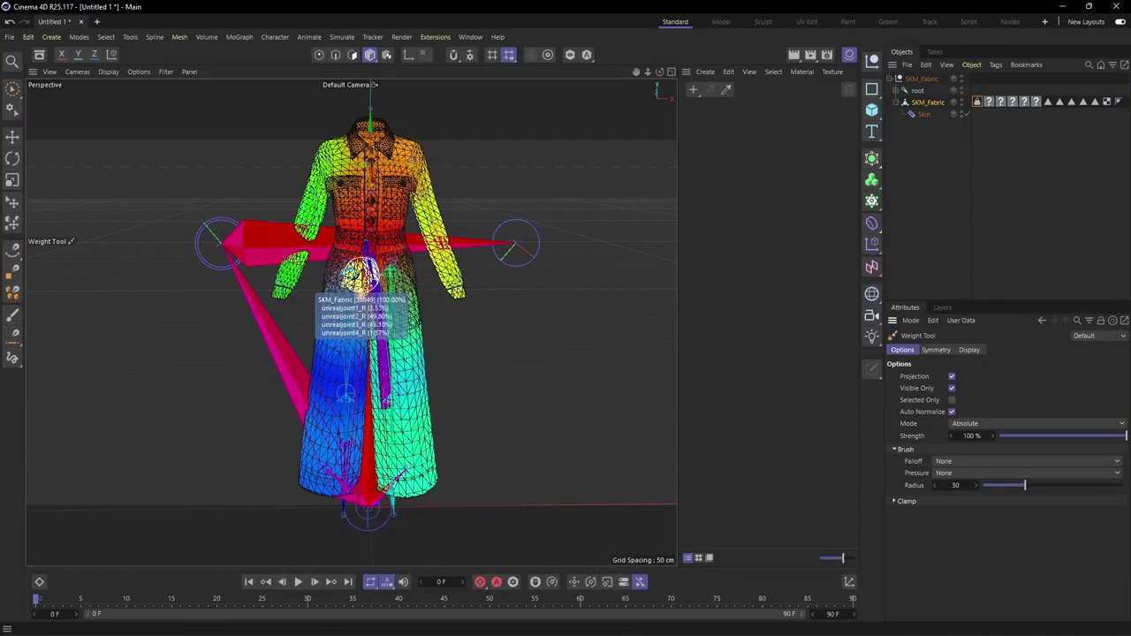
- Switch to Cinema 4D and examine the joint weight colours on the SKM_Fabric mesh from several angles
alt+drag(458, 308, 434, 337)
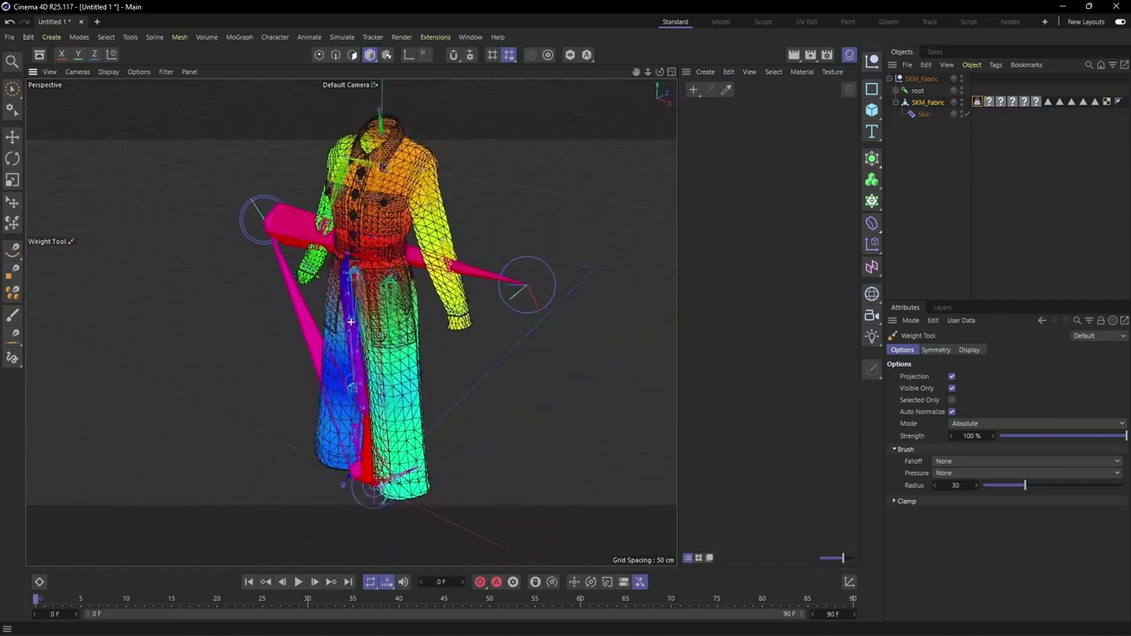
mouse_move(350, 321)
alt+mouse_down()
mouse_move(395, 306)
mouse_move(350, 322)
alt+mouse_up()
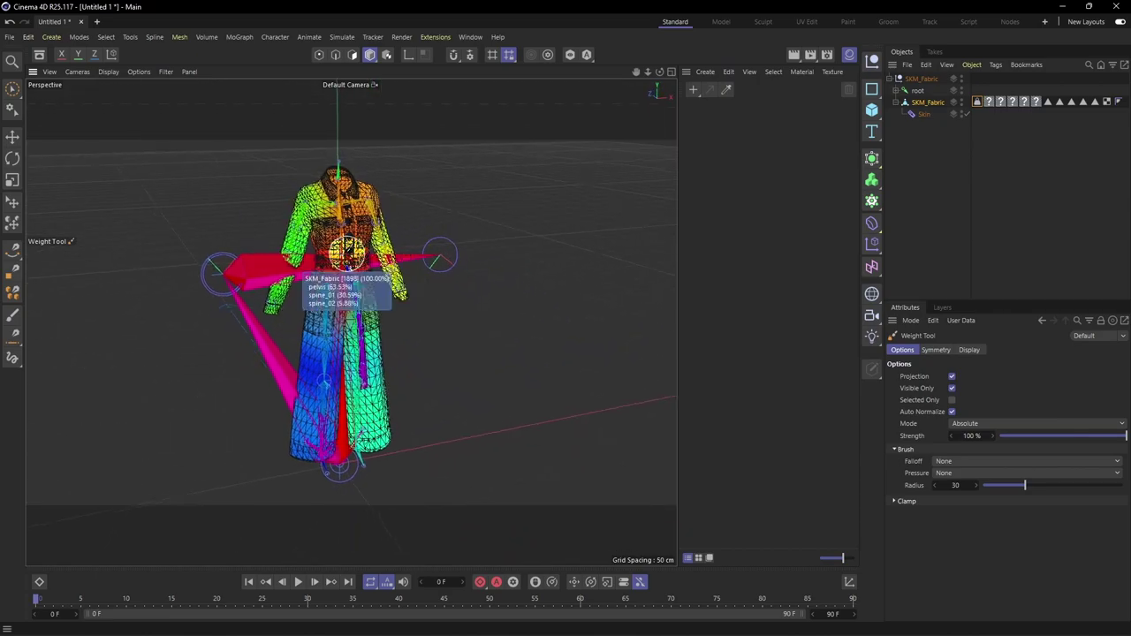
scroll(346, 257, up, 5)
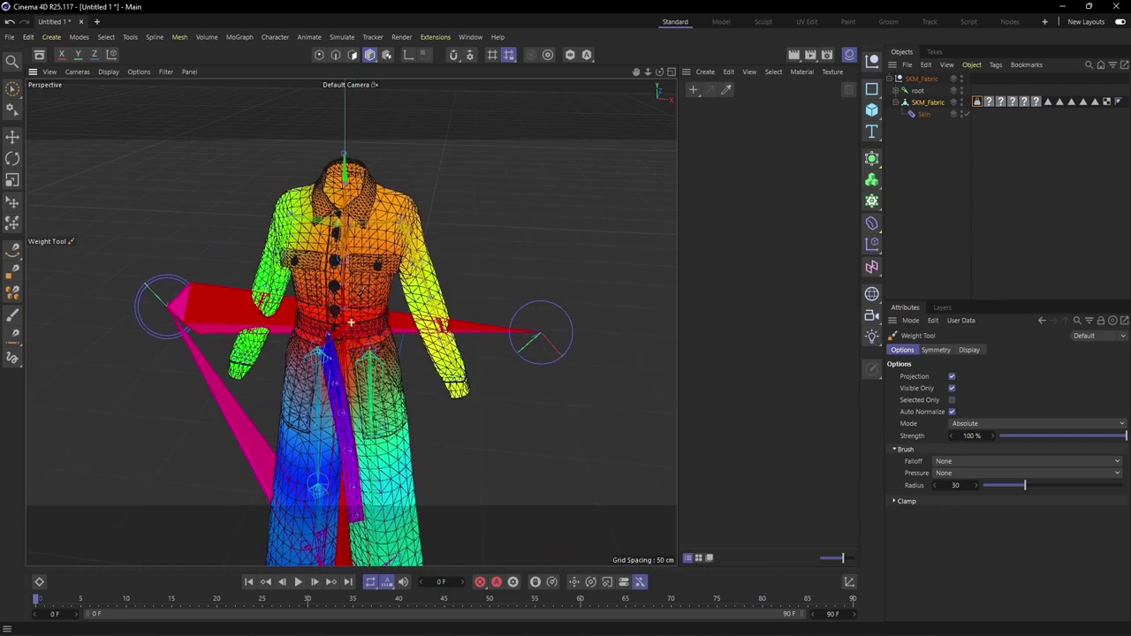
- Deselect the mesh, reselect its Weight tag, and inspect the weight colours on the belt and trouser legs
click(928, 155)
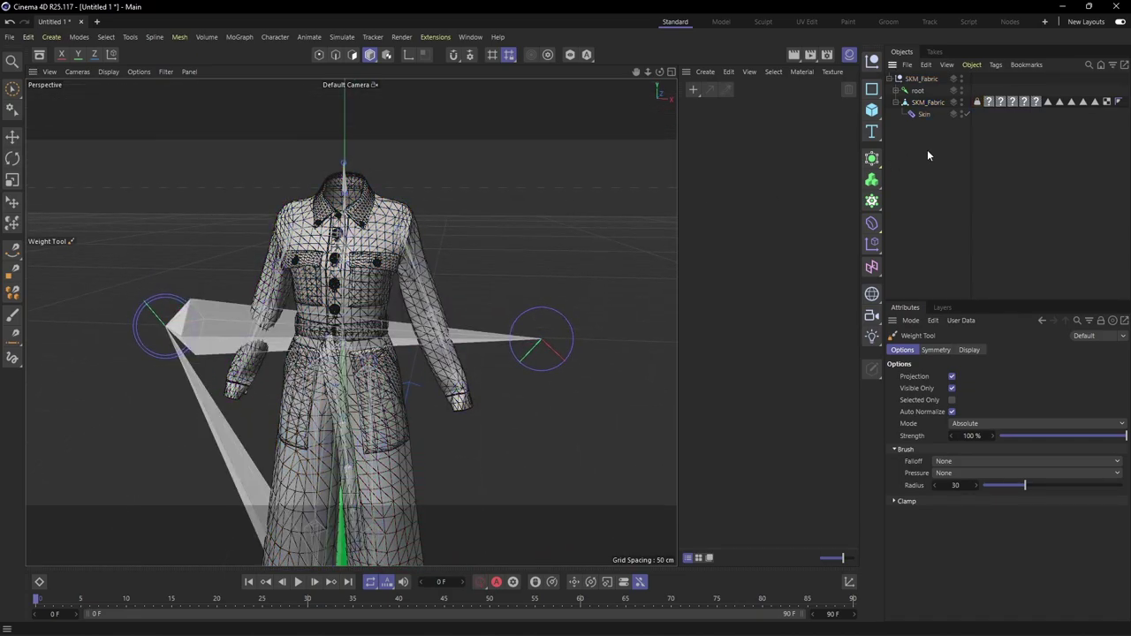
click(977, 103)
alt+middle_drag(368, 319, 389, 285)
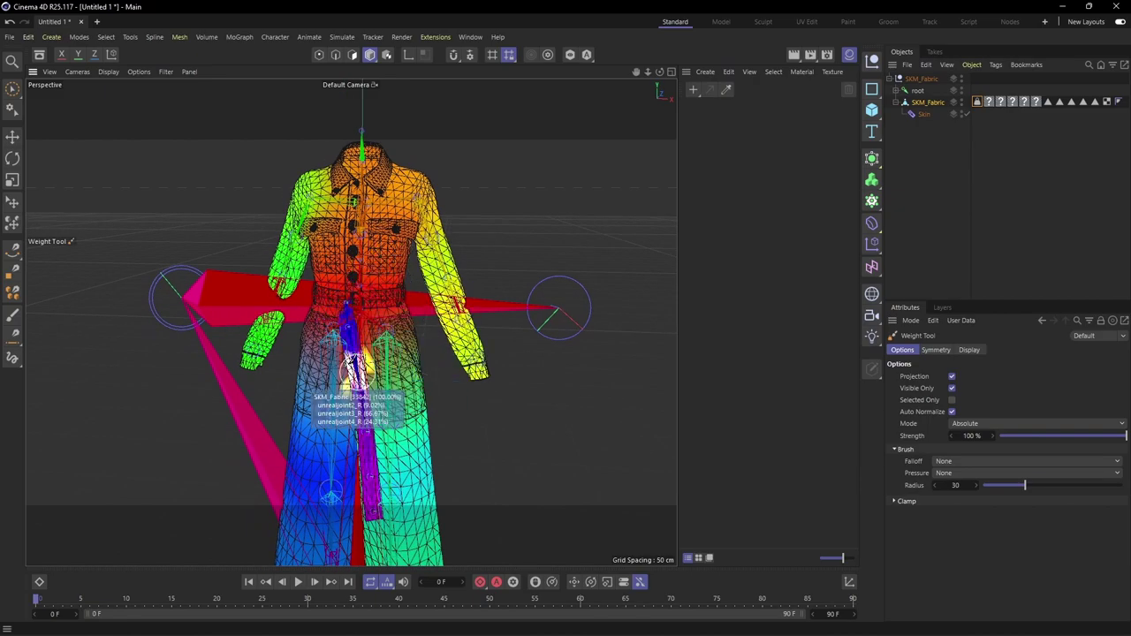
alt+middle_drag(356, 375, 342, 290)
scroll(345, 296, down, 4)
alt+drag(394, 432, 354, 446)
scroll(344, 437, up, 3)
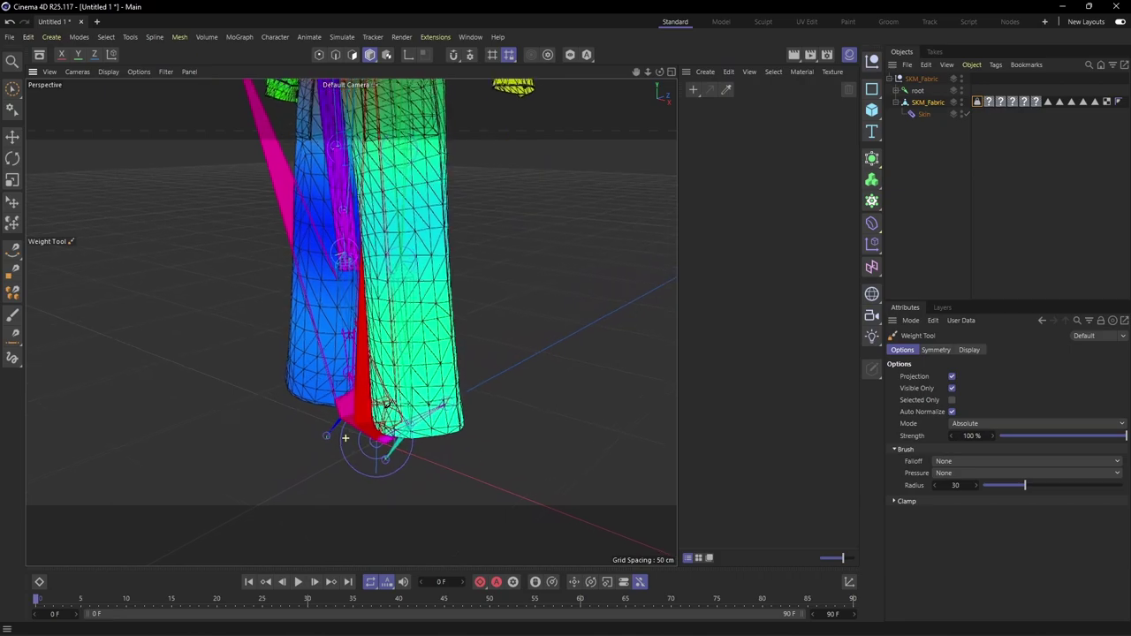
alt+drag(370, 418, 394, 405)
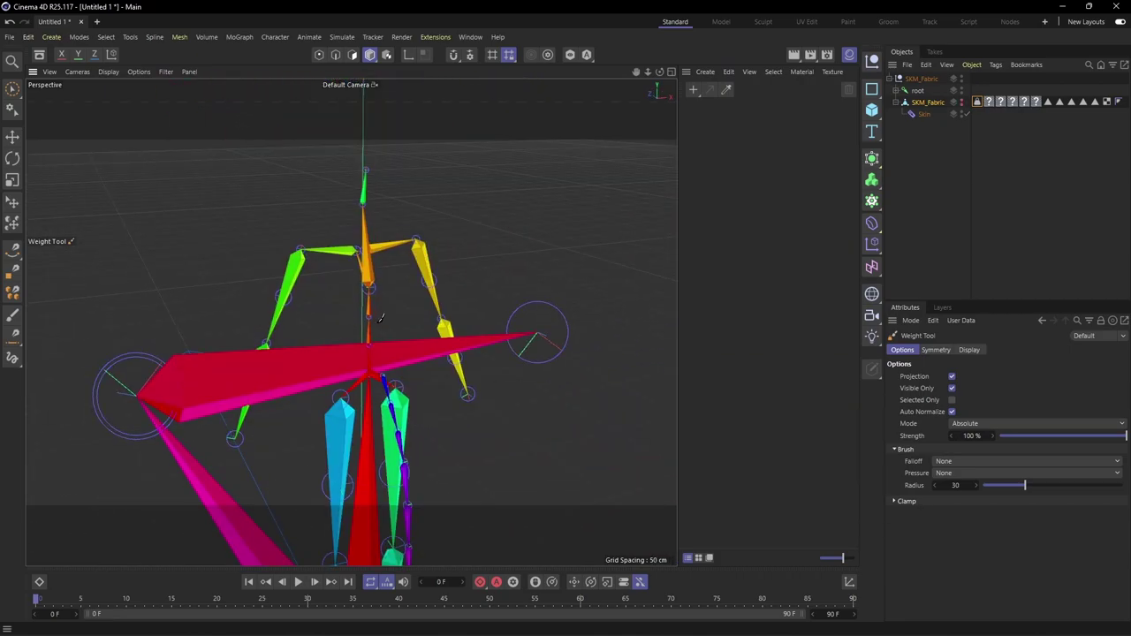
- Hide the SKM_Fabric mesh to examine the joint skeleton from several angles, and show the mesh again
alt+drag(381, 318, 474, 294)
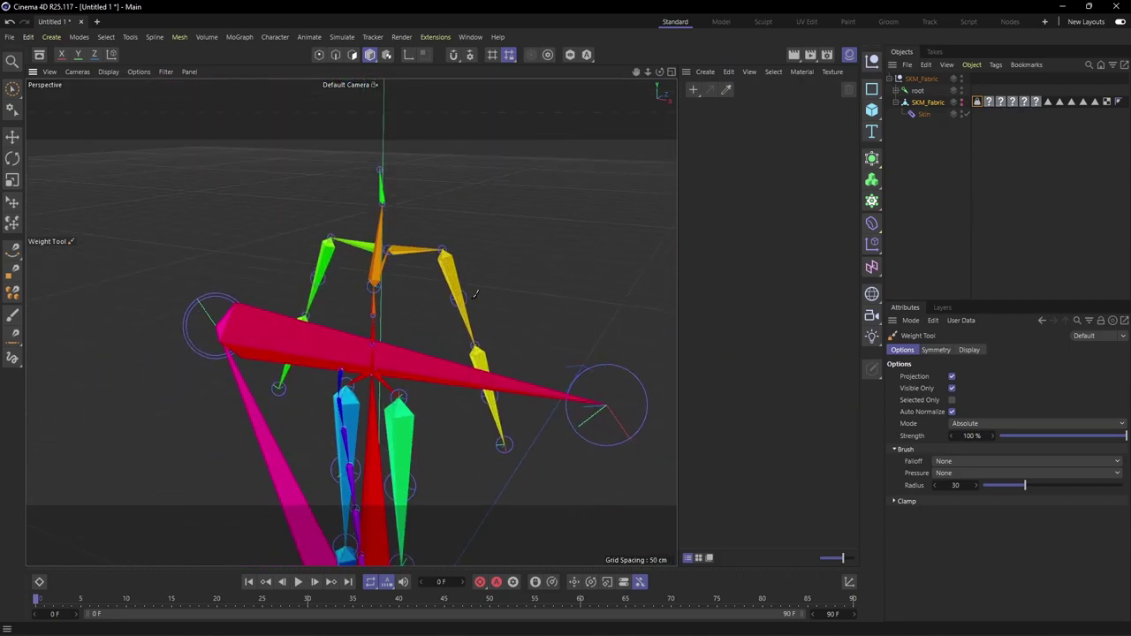
alt+drag(329, 302, 356, 336)
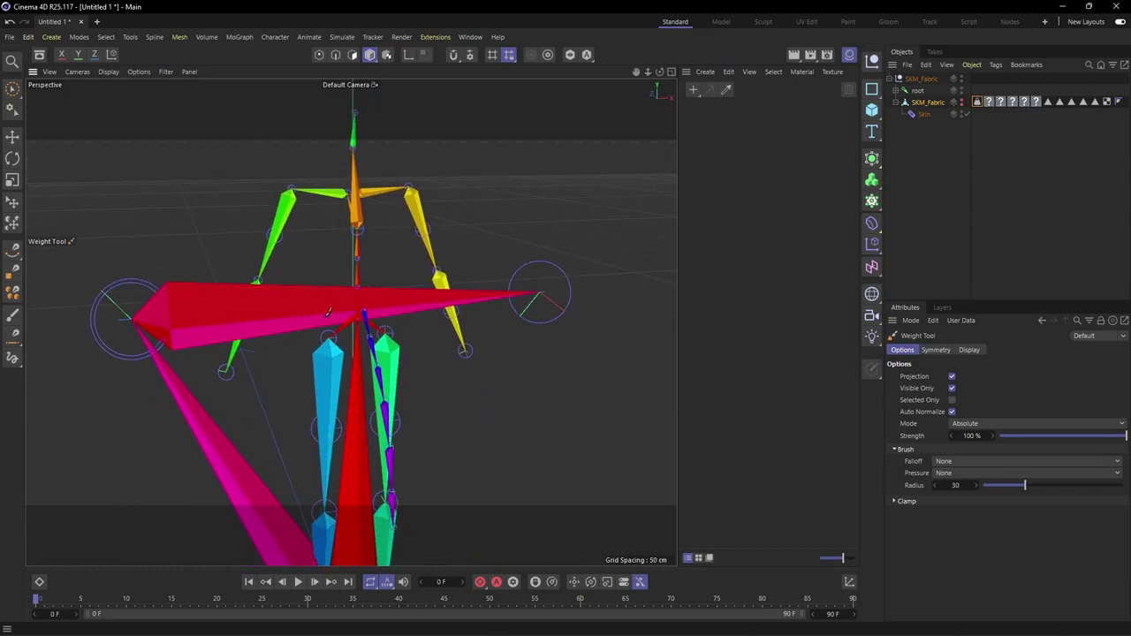
alt+click(961, 105)
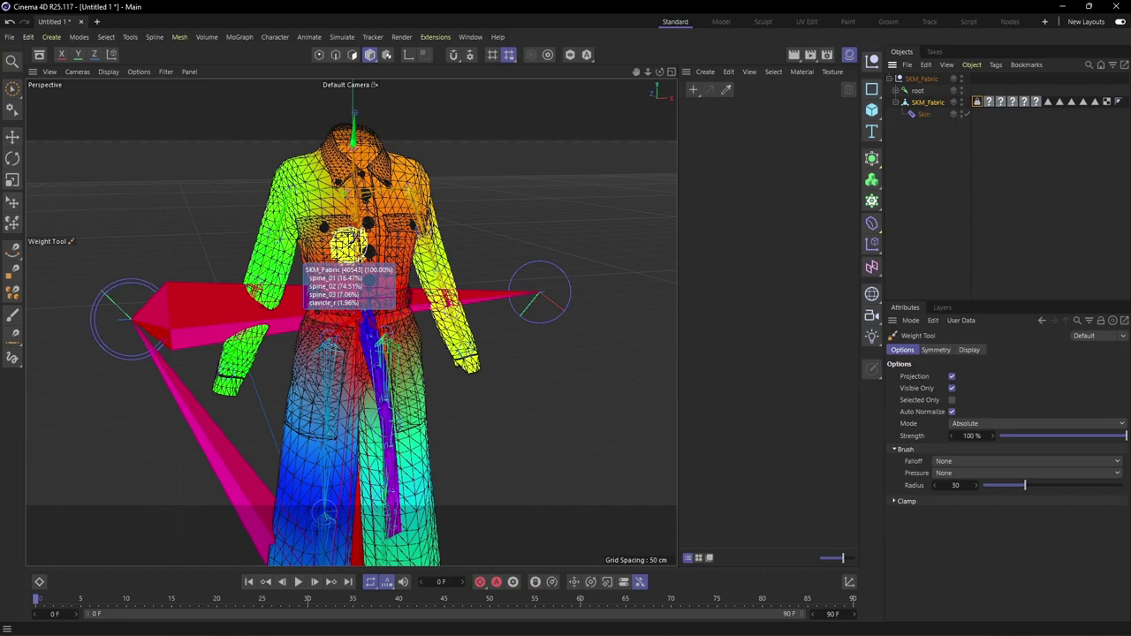
alt+drag(345, 245, 606, 295)
- Open the Weight Manager to view the garment's joint list and move its window clear of the model
click(275, 36)
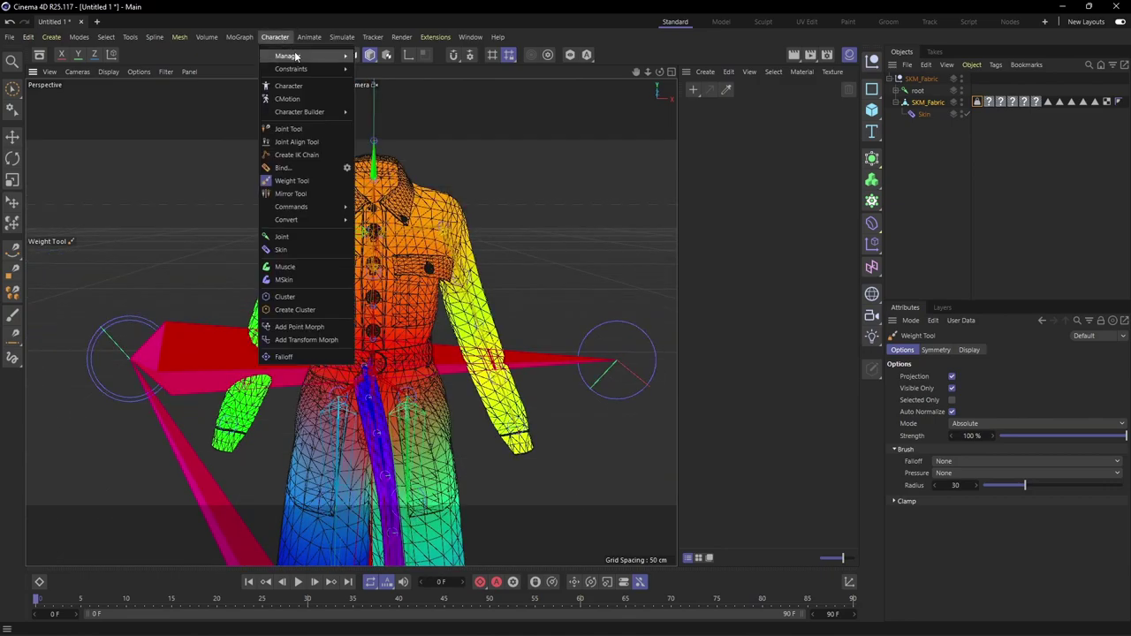
mouse_move(296, 57)
click(408, 73)
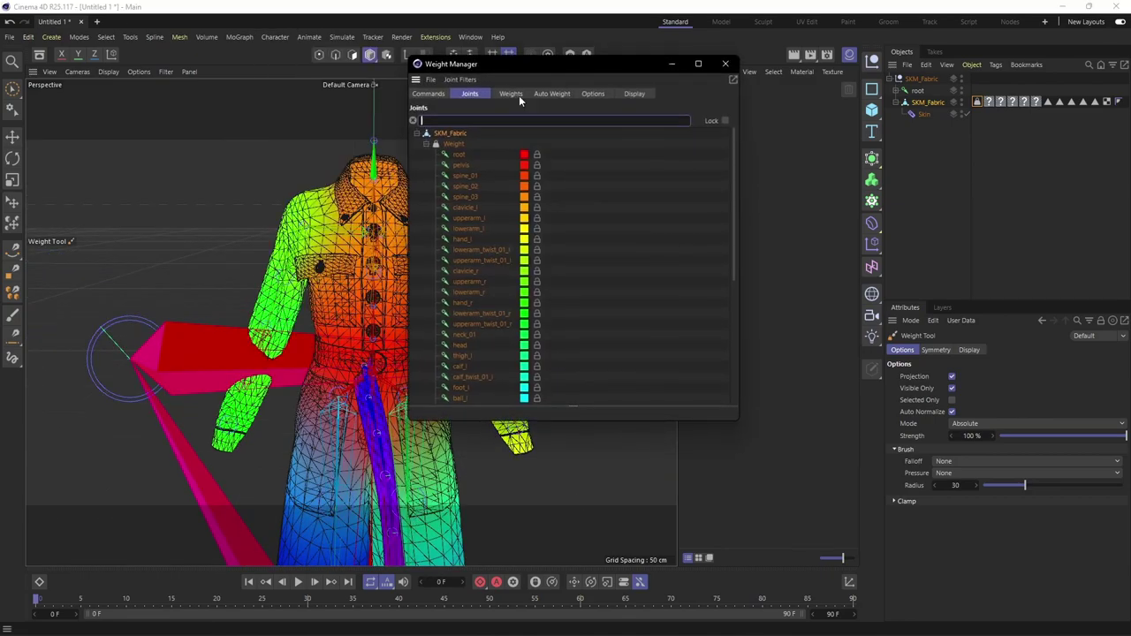
drag(521, 63, 702, 75)
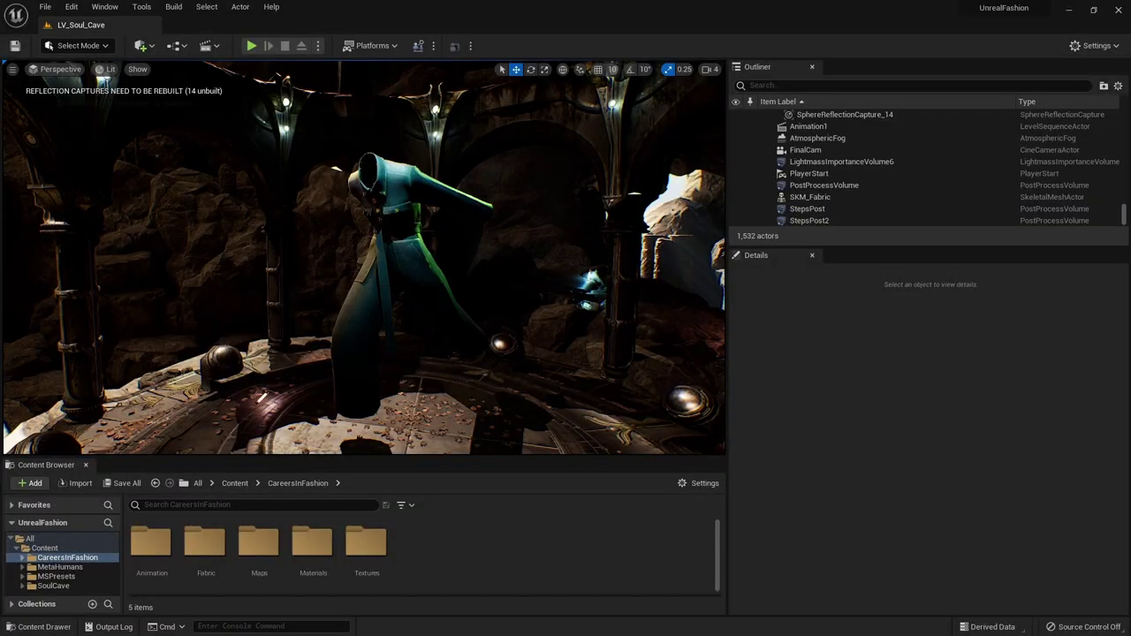
- Switch to Unreal Engine, open the Textures folder, and select the SKM_Fabric garment to view its material elements
right_drag(414, 261, 473, 263)
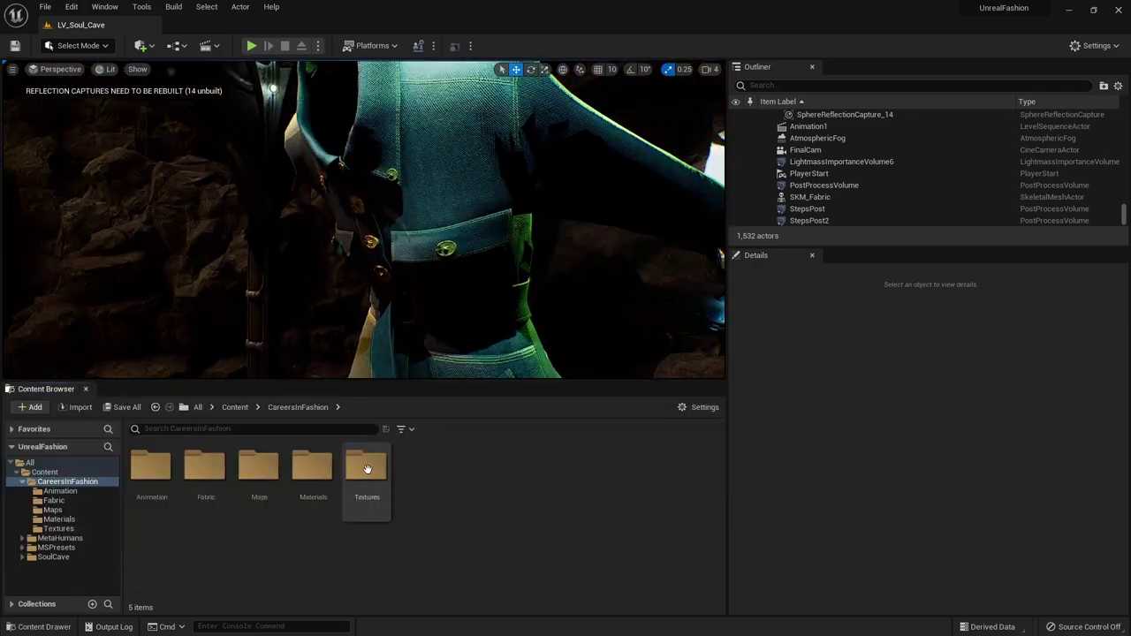
double_click(367, 468)
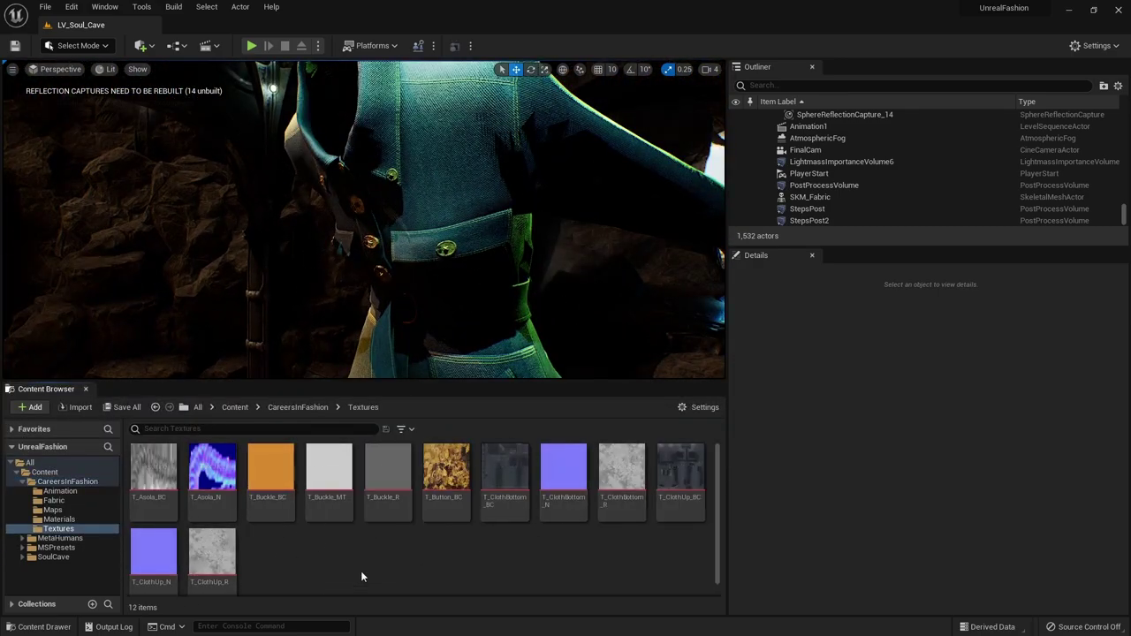
click(457, 176)
scroll(843, 445, down, 5)
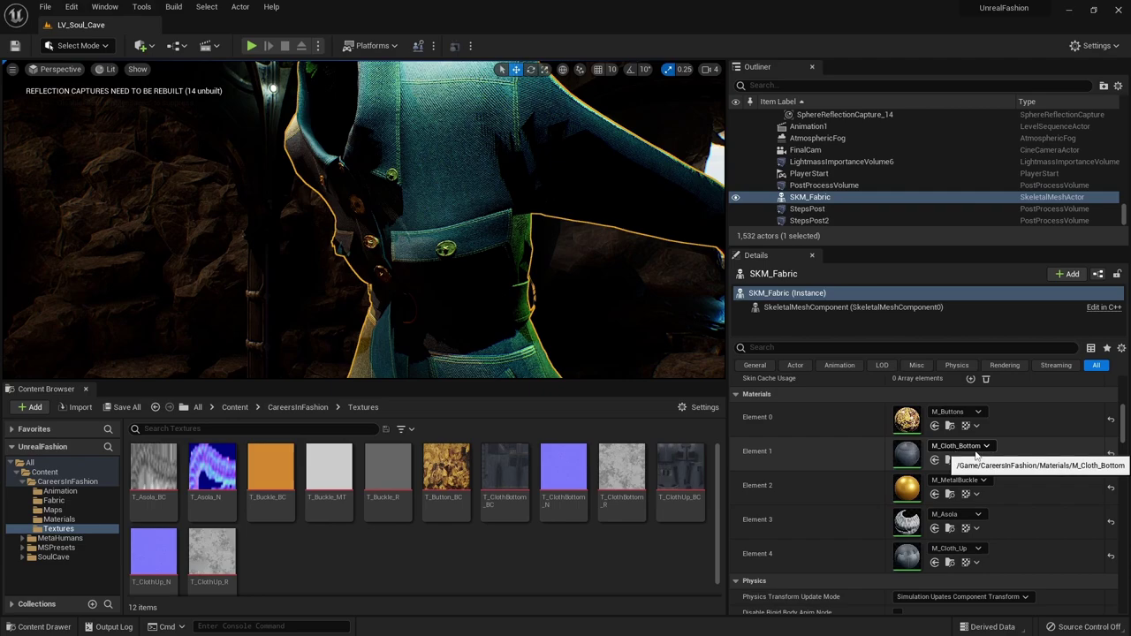
- Inspect the T_ClothBottom_BC, T_ClothBottom_N, T_ClothUp_N and T_ClothUp_BC textures in the texture editor, and close it
mouse_move(504, 468)
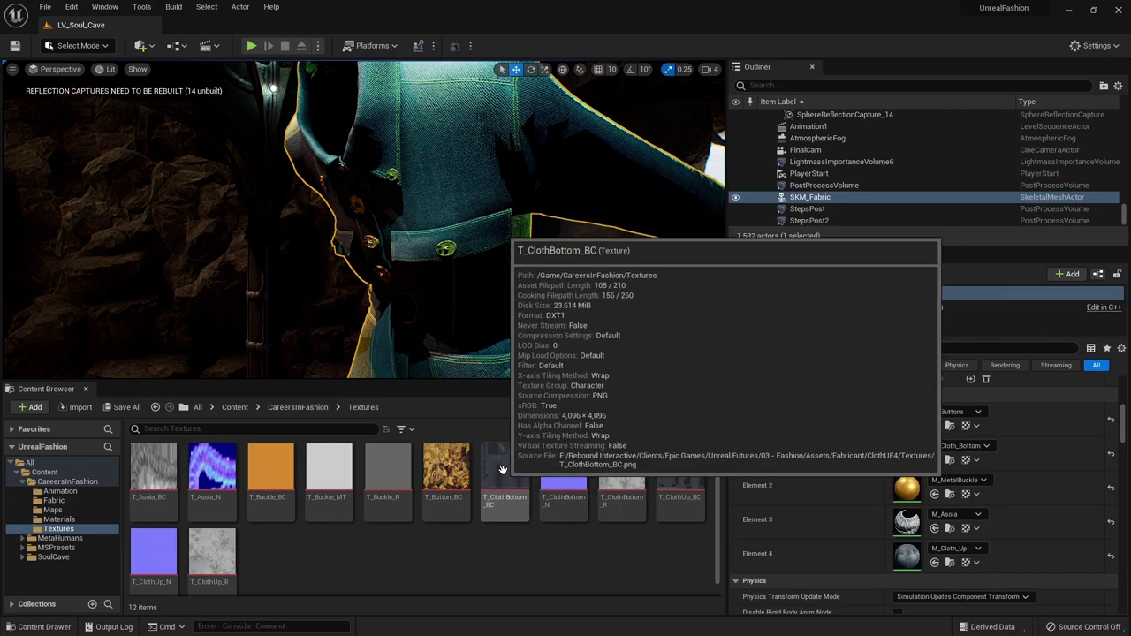
double_click(505, 475)
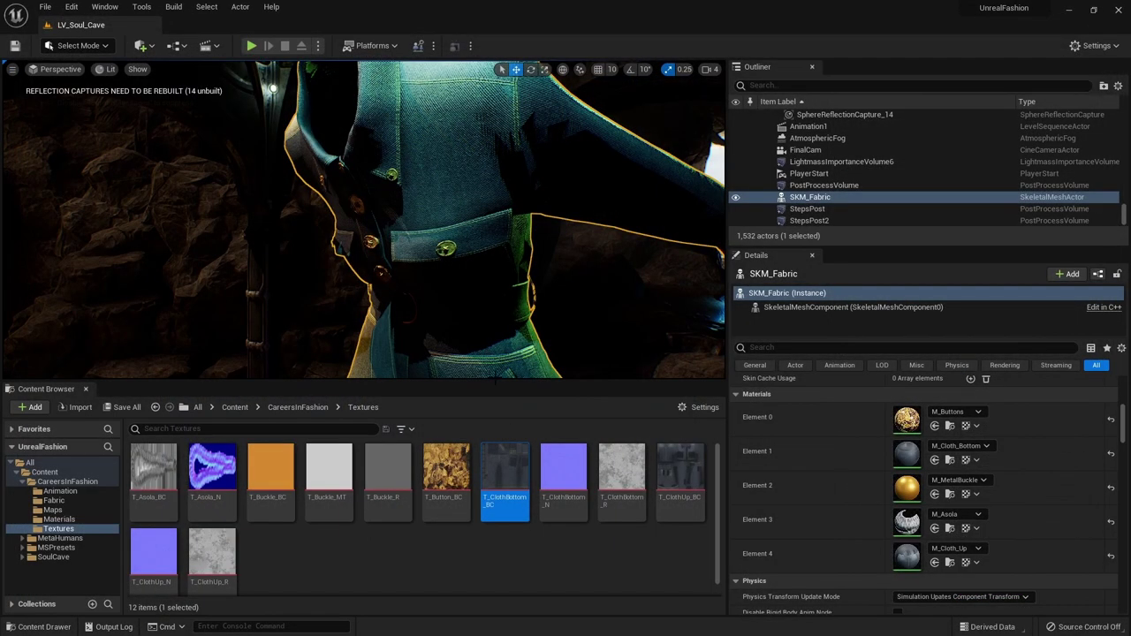
double_click(557, 458)
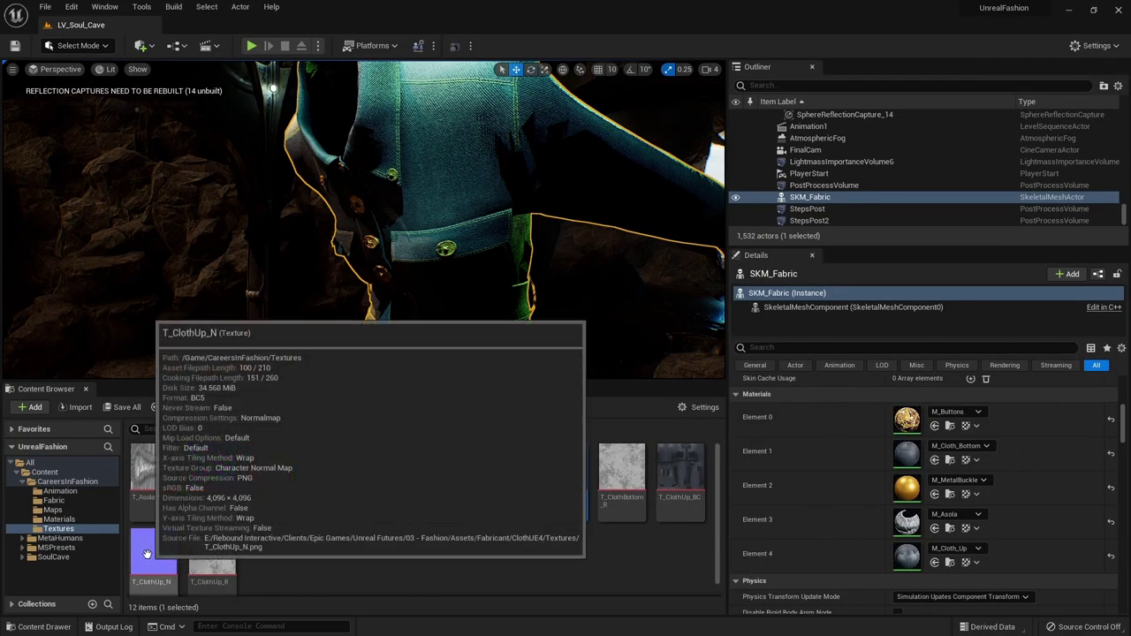
double_click(148, 554)
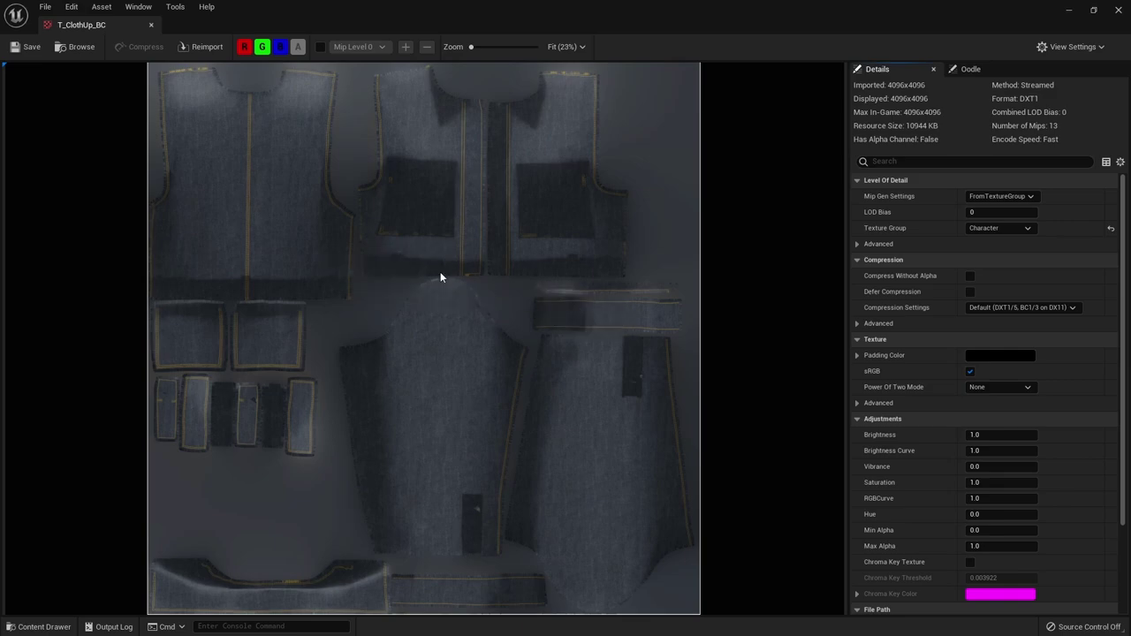
click(151, 24)
- Examine the jumpsuit's denim surface around the shoulder and chest, and select the T_ClothBottom_N normal map
right_drag(364, 221, 403, 258)
key(a)
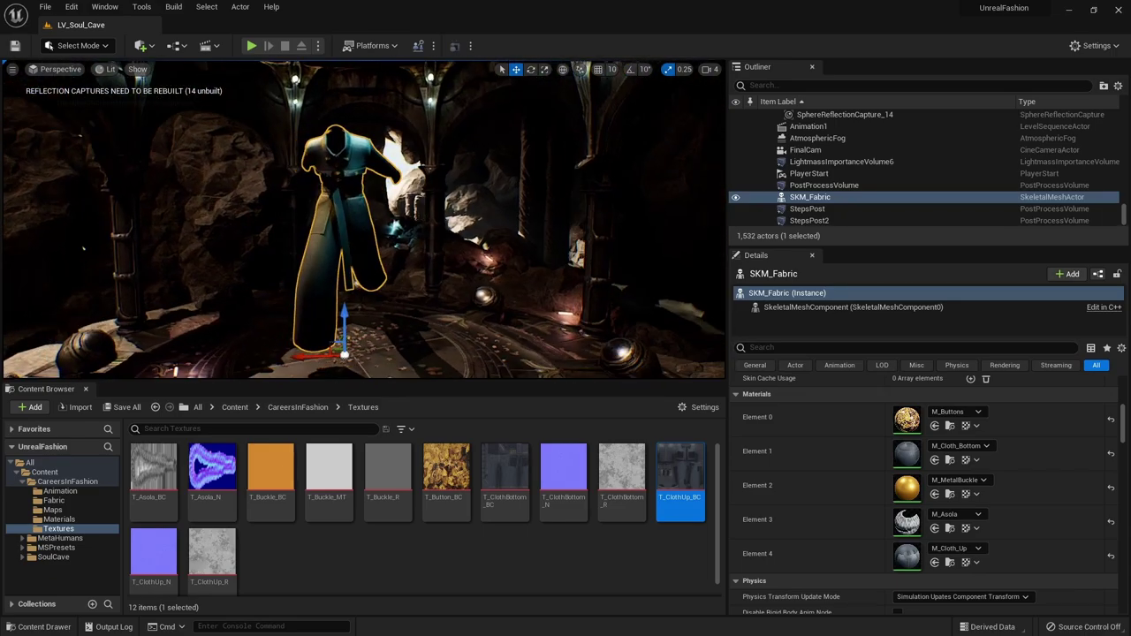
alt+drag(364, 220, 327, 221)
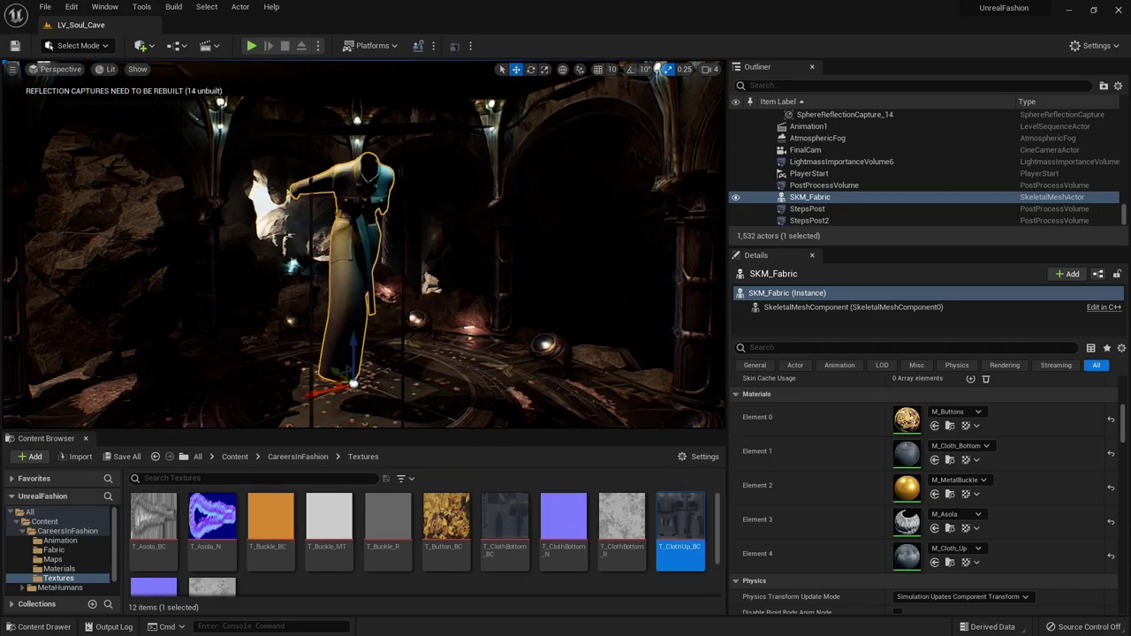
alt+drag(364, 245, 282, 245)
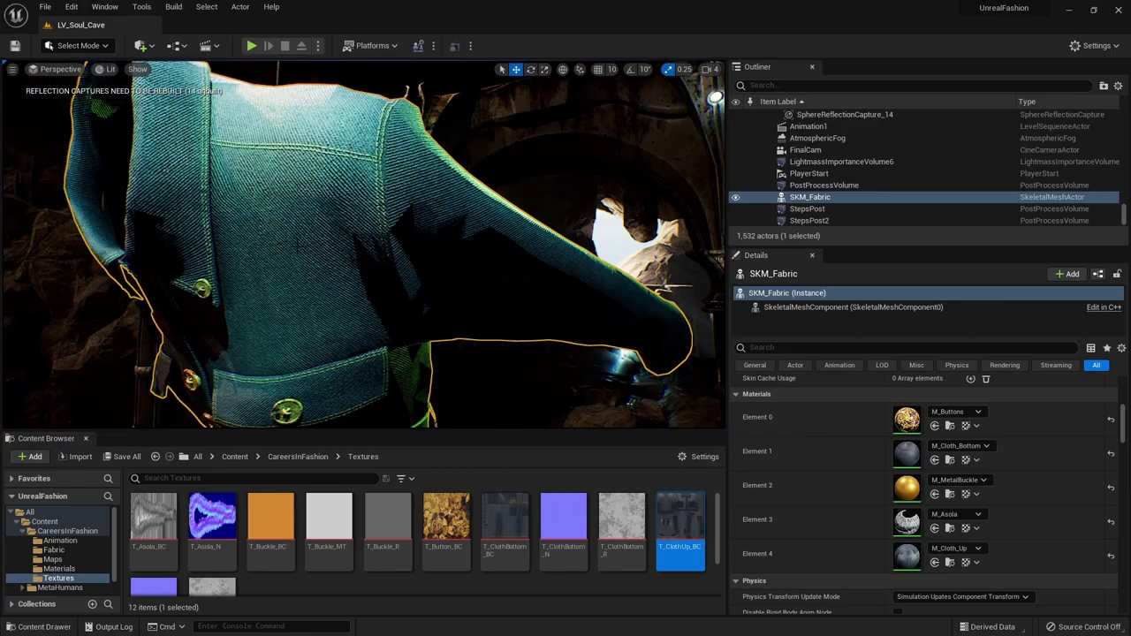
click(571, 504)
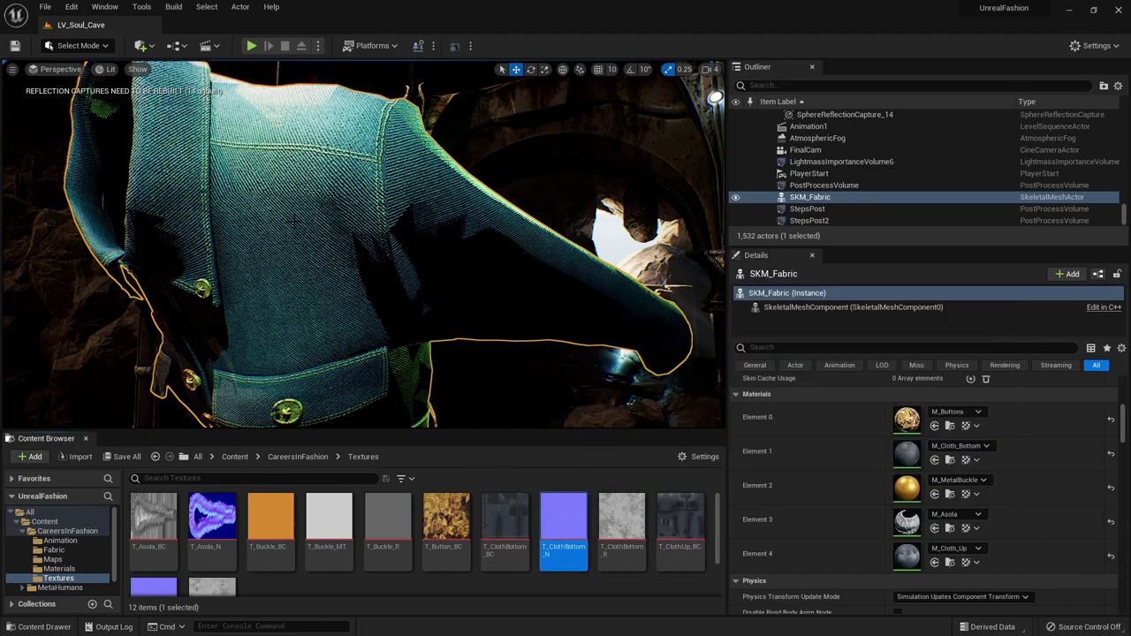